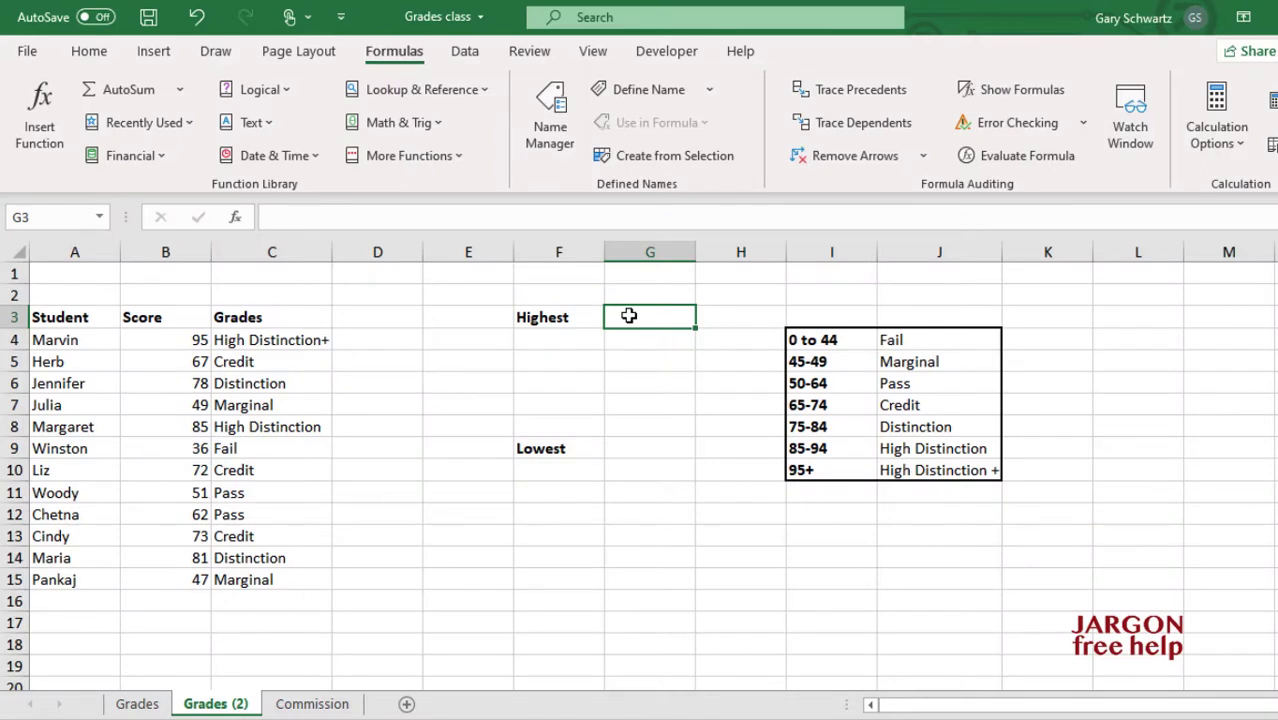
Insert the statistical MAX function in cell G3, beside the Highest label
left_click(158, 351)
left_click_drag(158, 351, 152, 579)
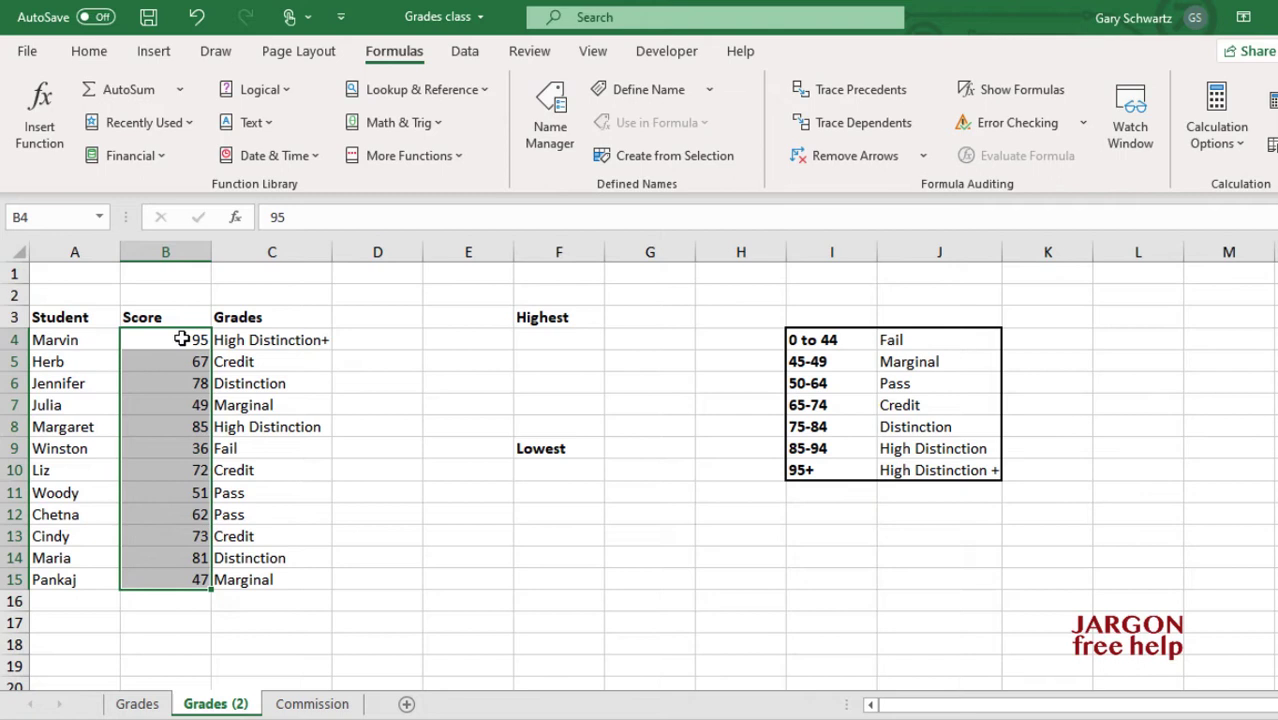
left_click(622, 314)
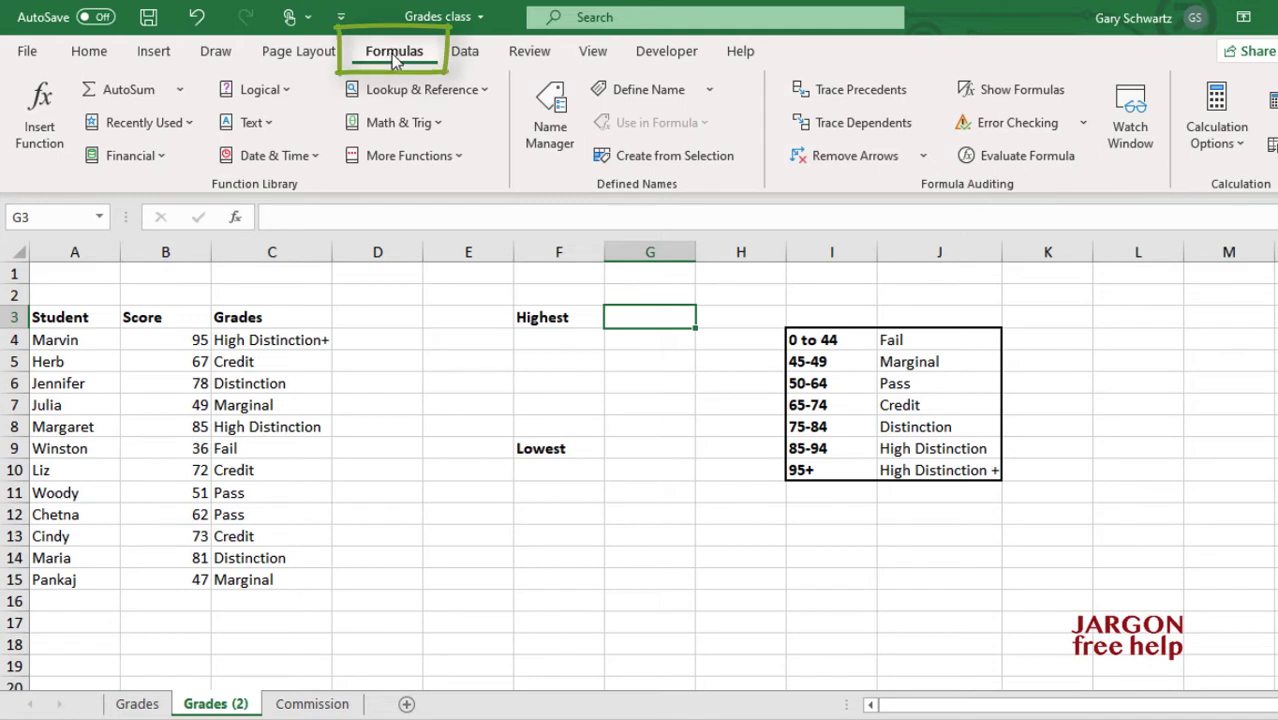
left_click(460, 160)
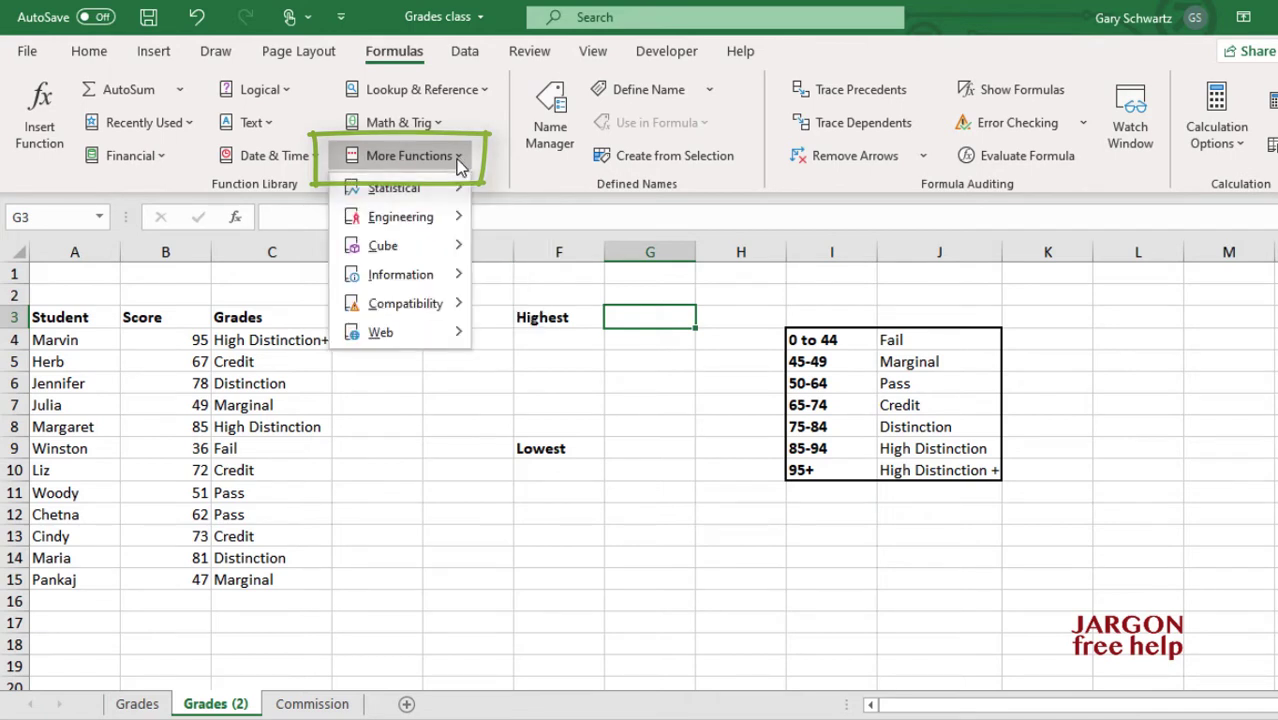
mouse_move(458, 193)
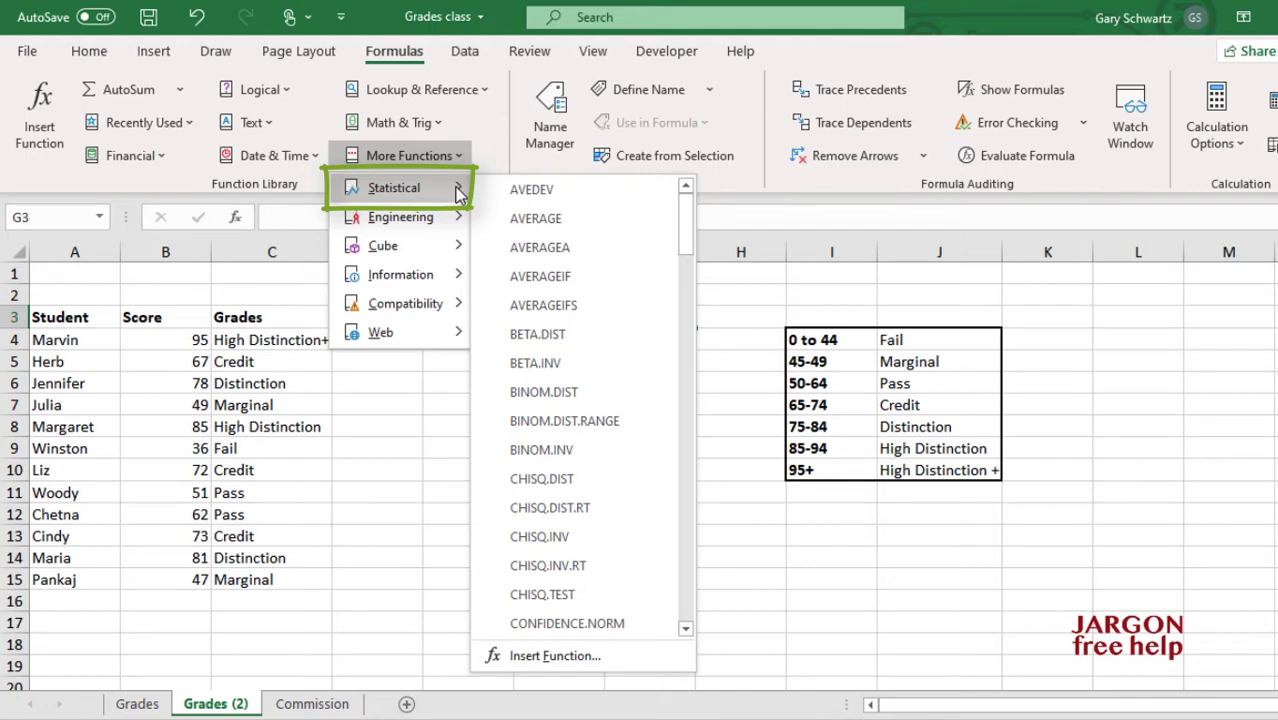
scroll(560, 216, "down", 9)
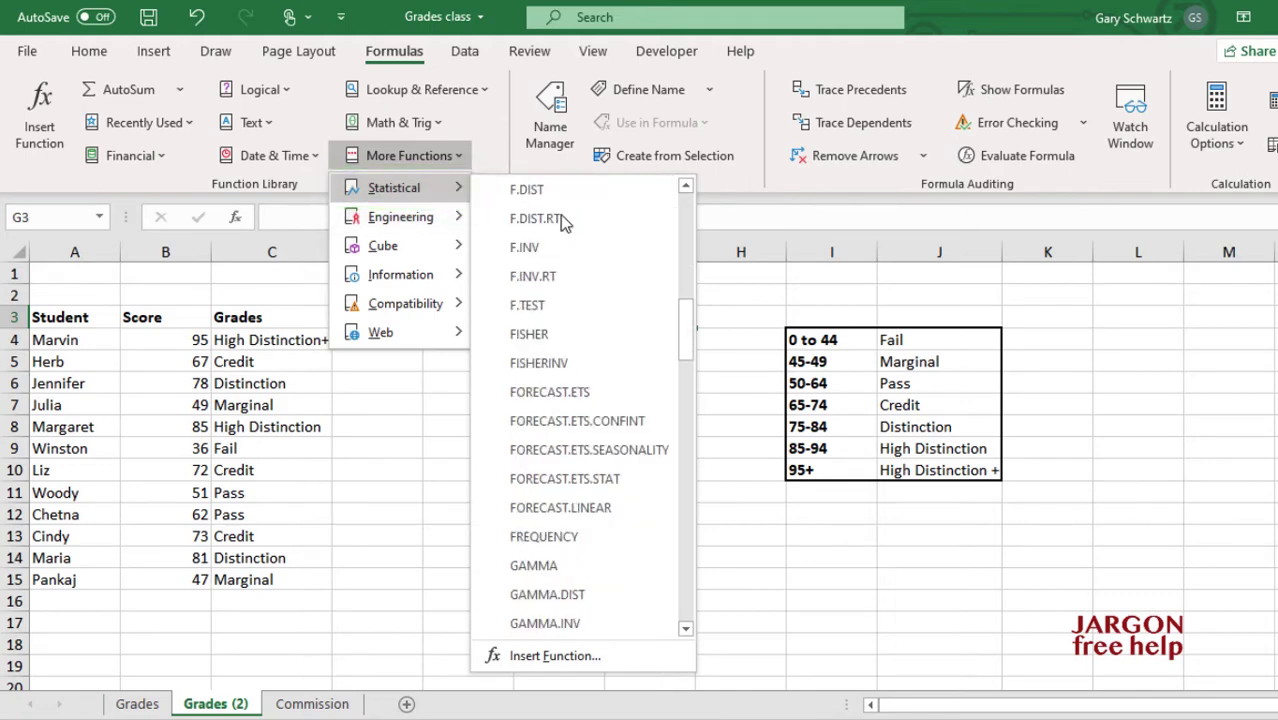
scroll(562, 218, "down", 8)
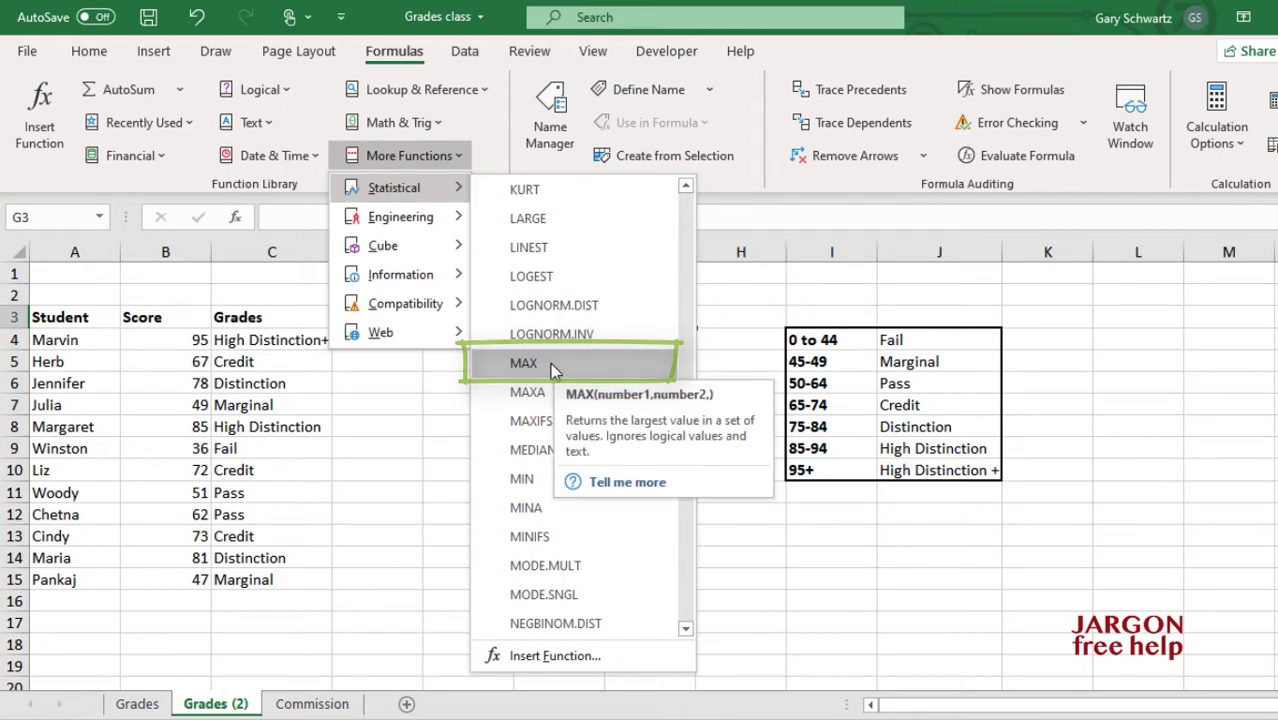
left_click(553, 366)
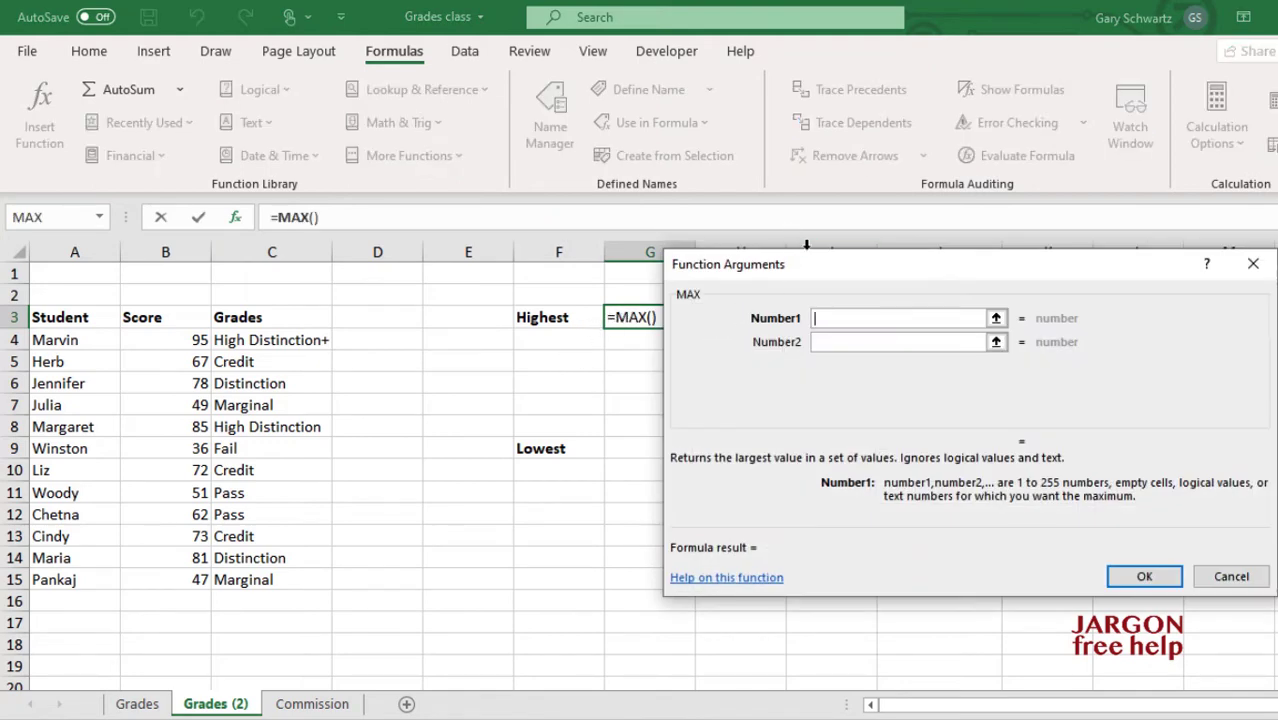
Use the scores in B4:B15 as the first MAX argument and complete the formula in G3
left_click_drag(820, 261, 566, 254)
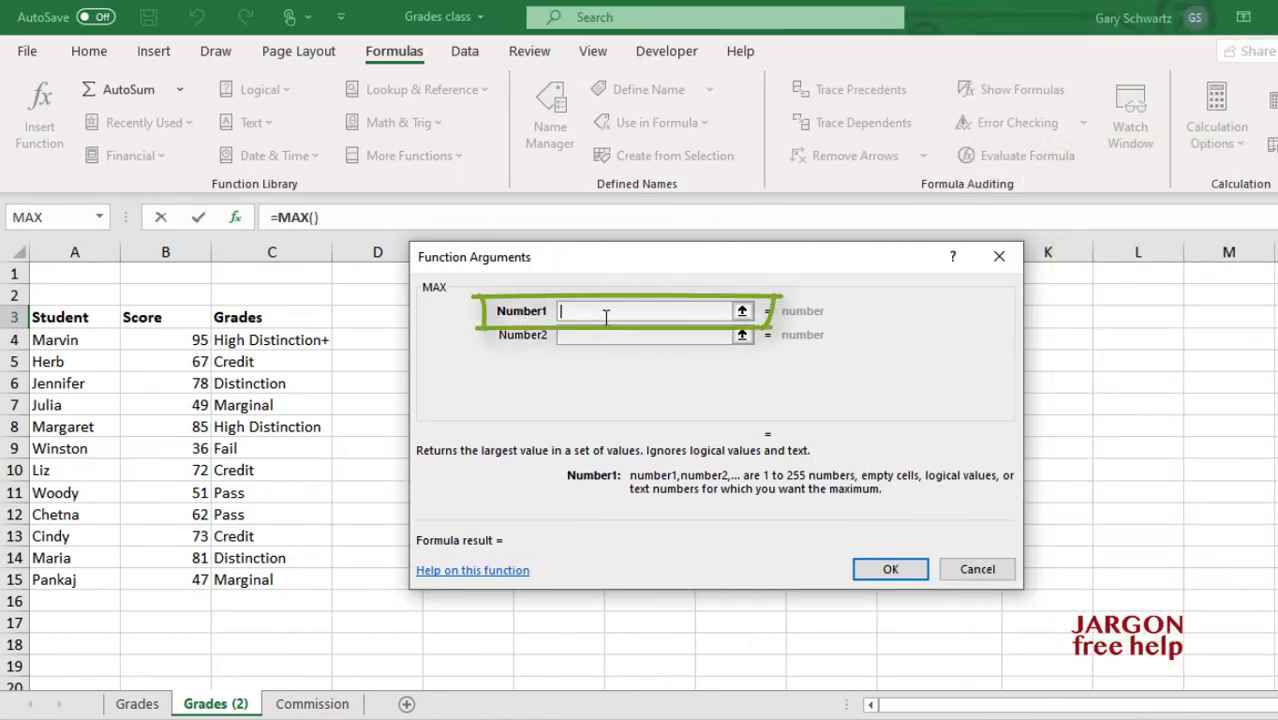
left_click_drag(616, 255, 720, 265)
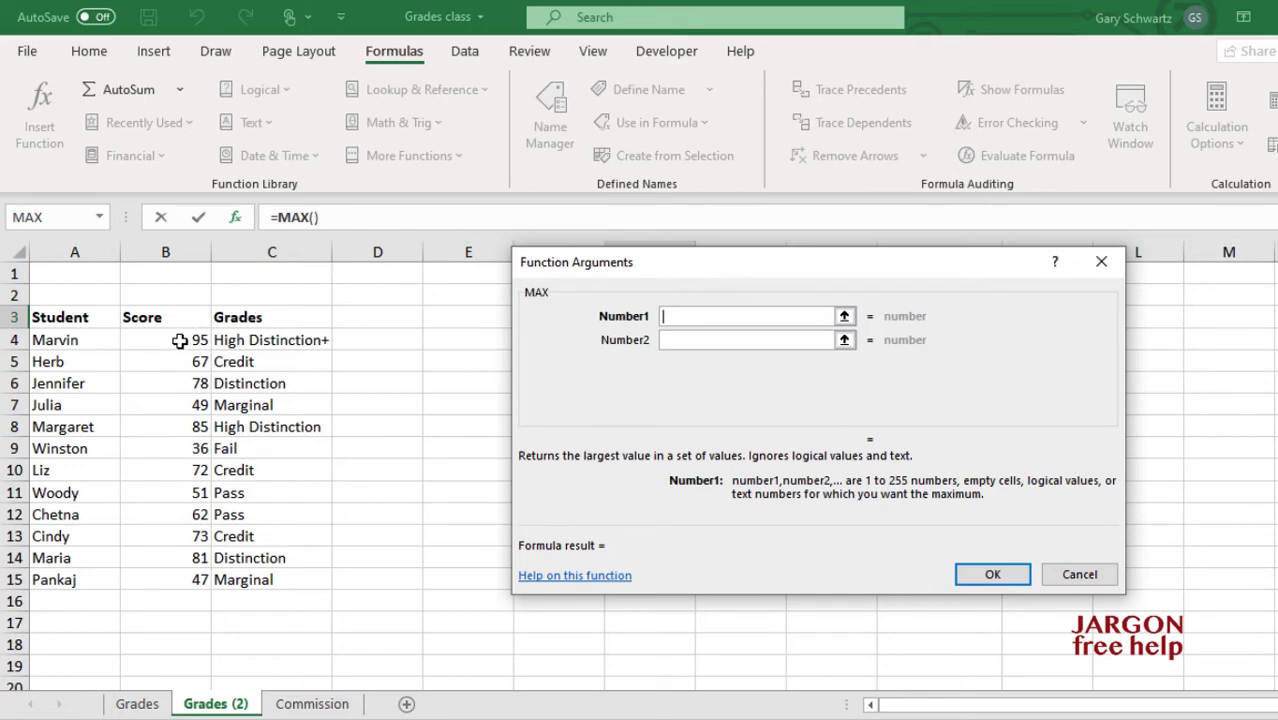
left_click_drag(178, 340, 176, 569)
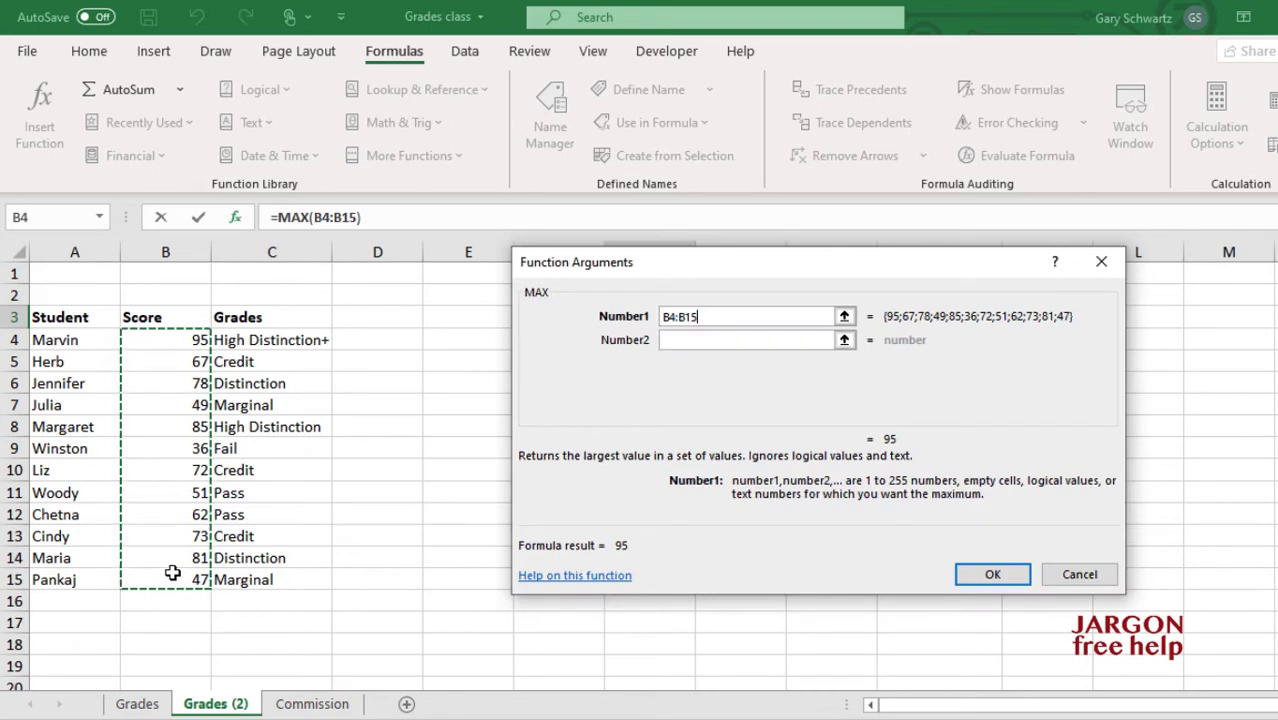
left_click(681, 340)
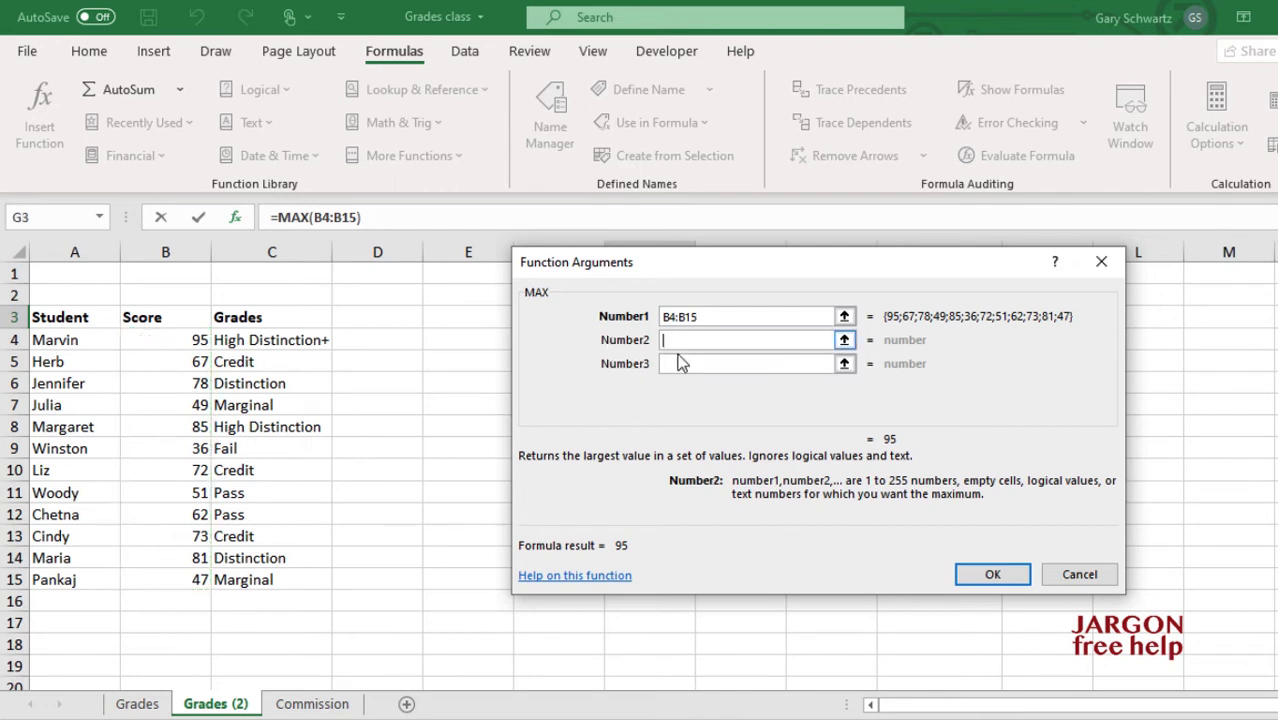
left_click(679, 364)
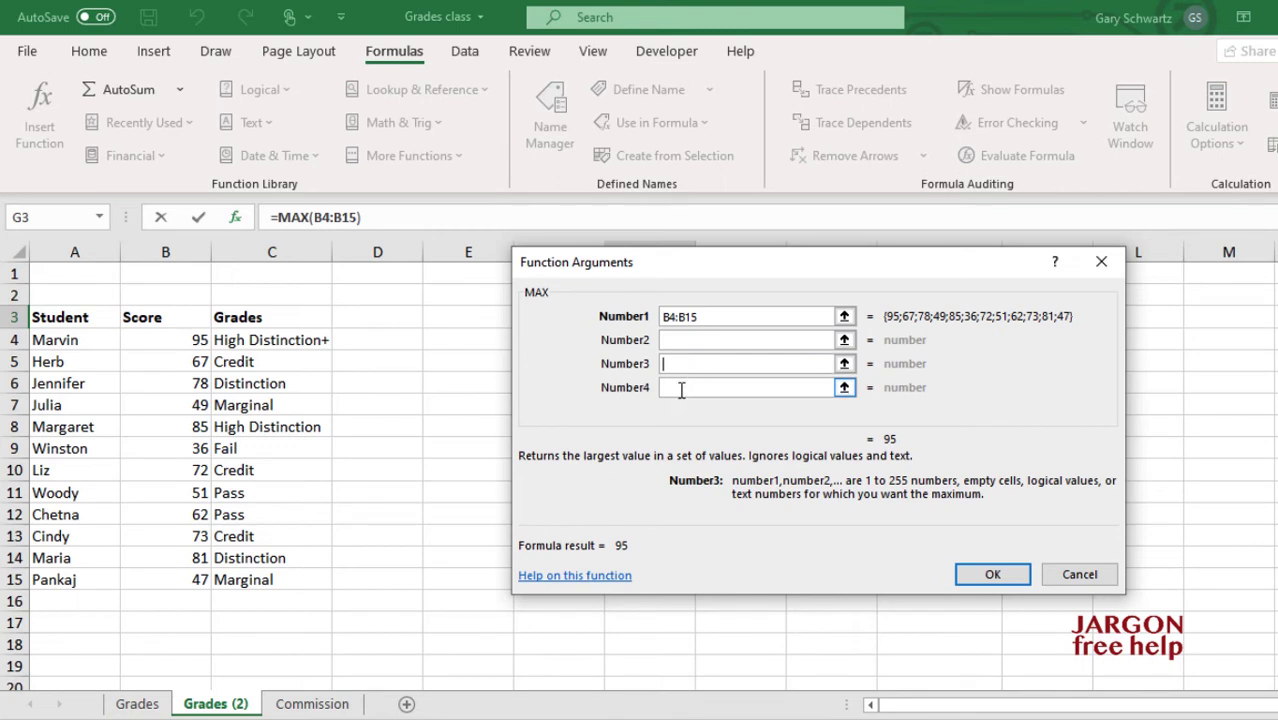
left_click(681, 388)
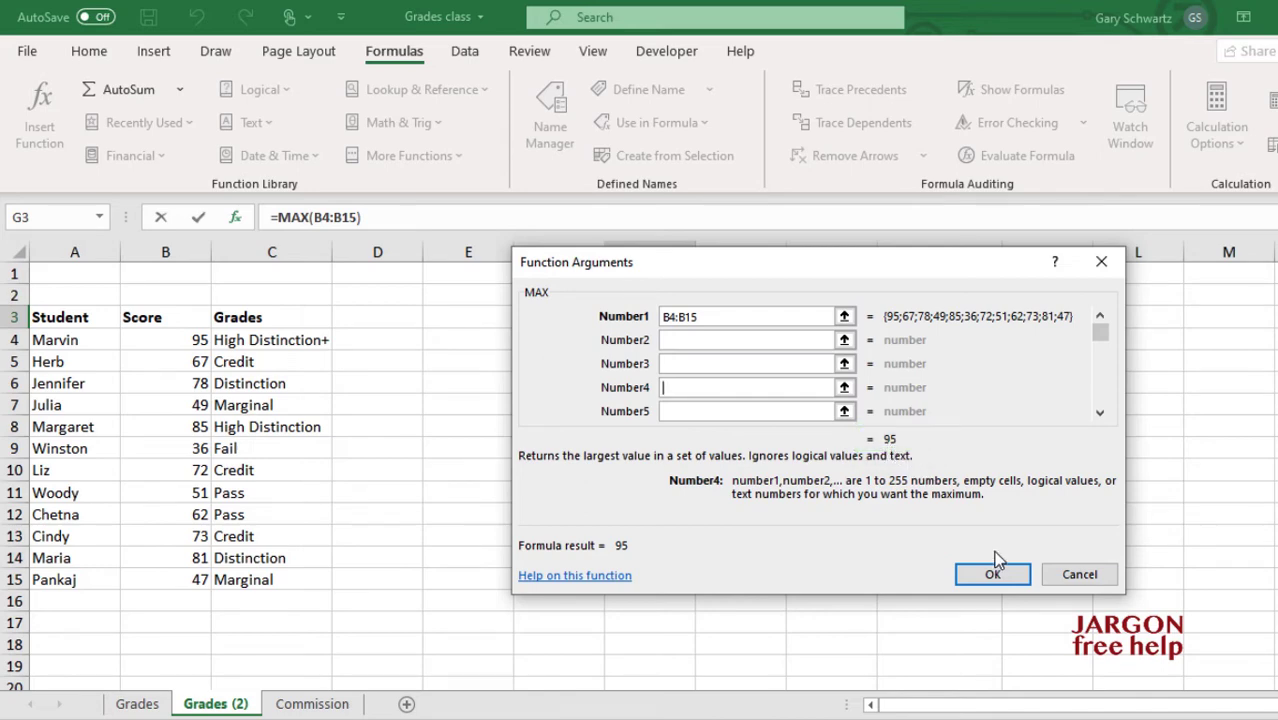
left_click(1012, 578)
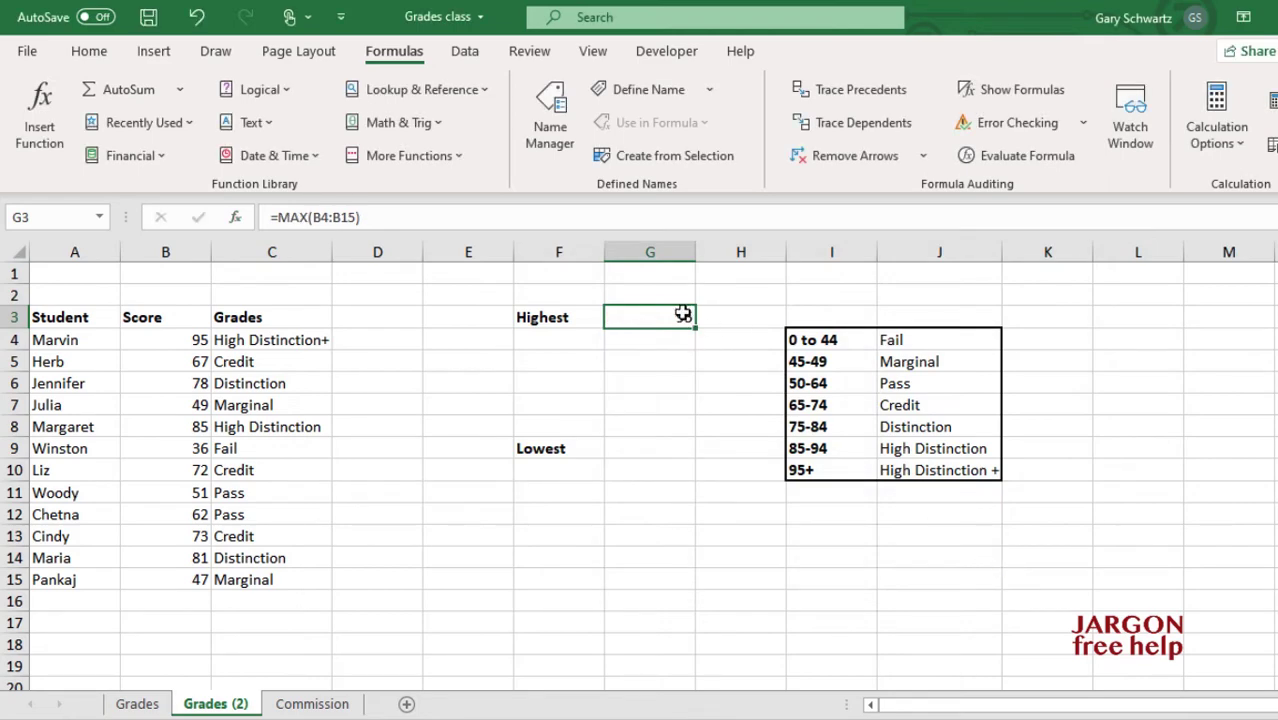
Test the highest-score formula by setting the score in B4 to 80, and restore it to 95
left_click(161, 337)
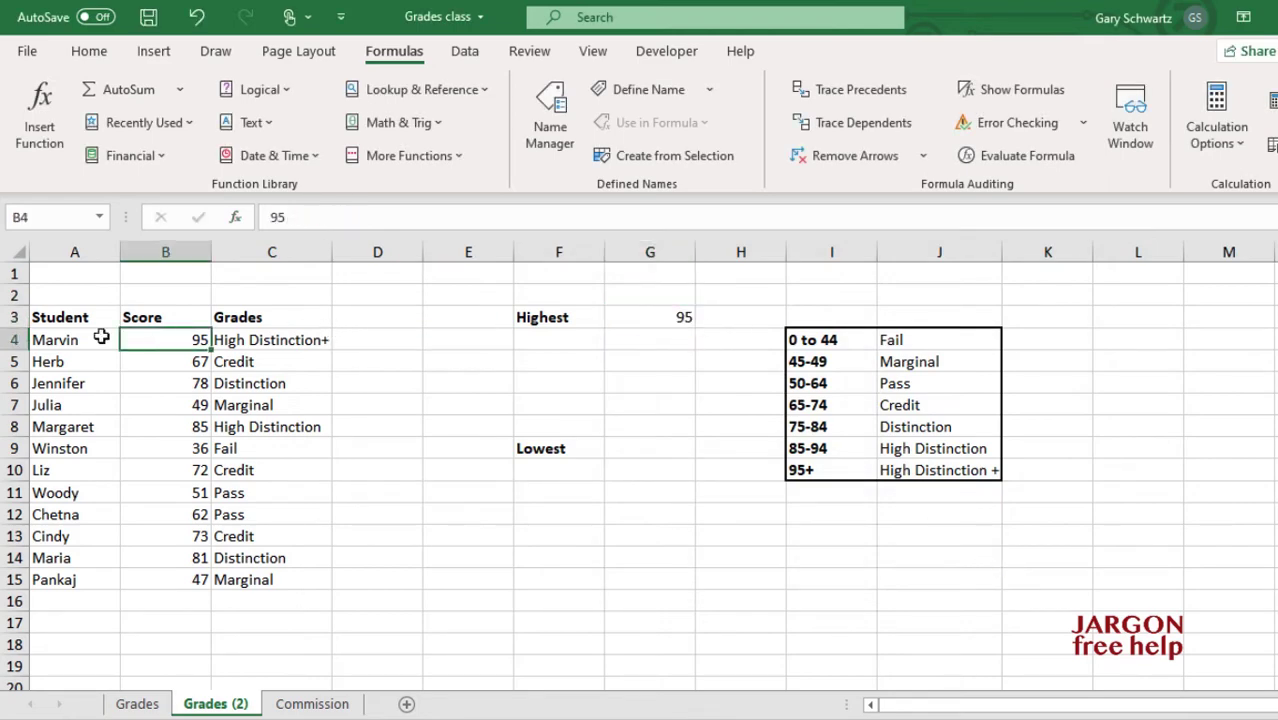
type("80")
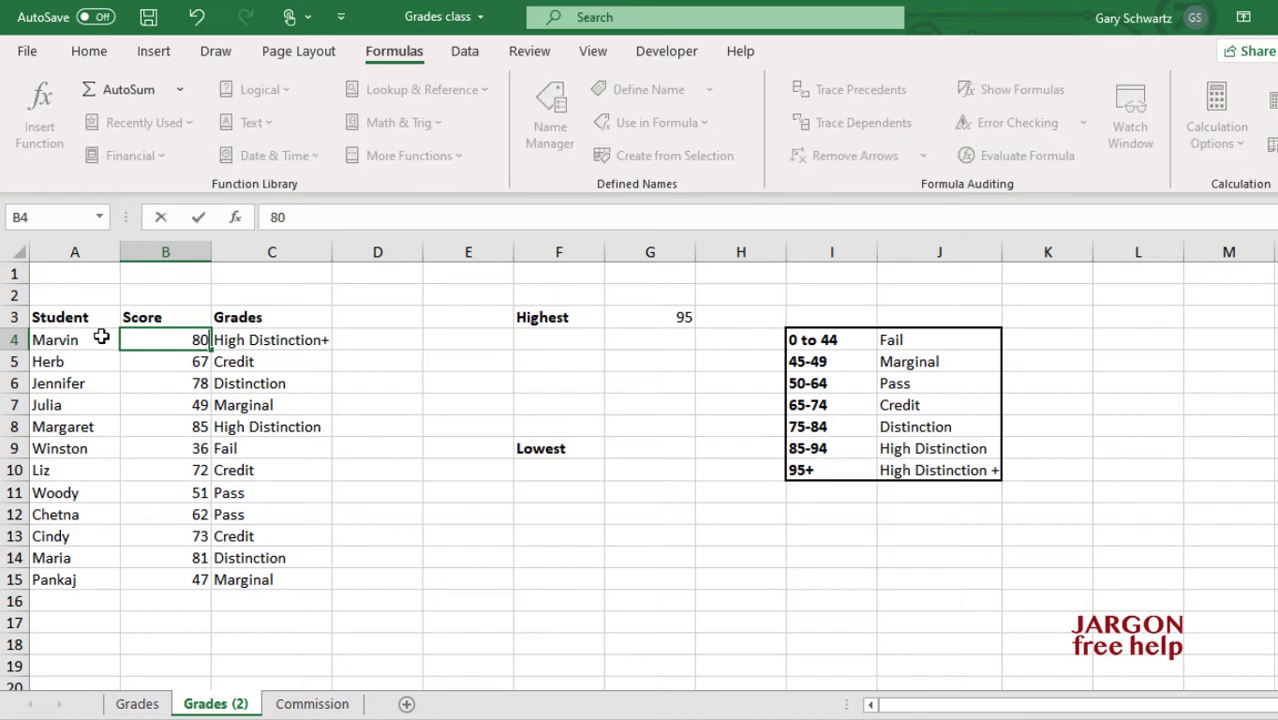
key("Return")
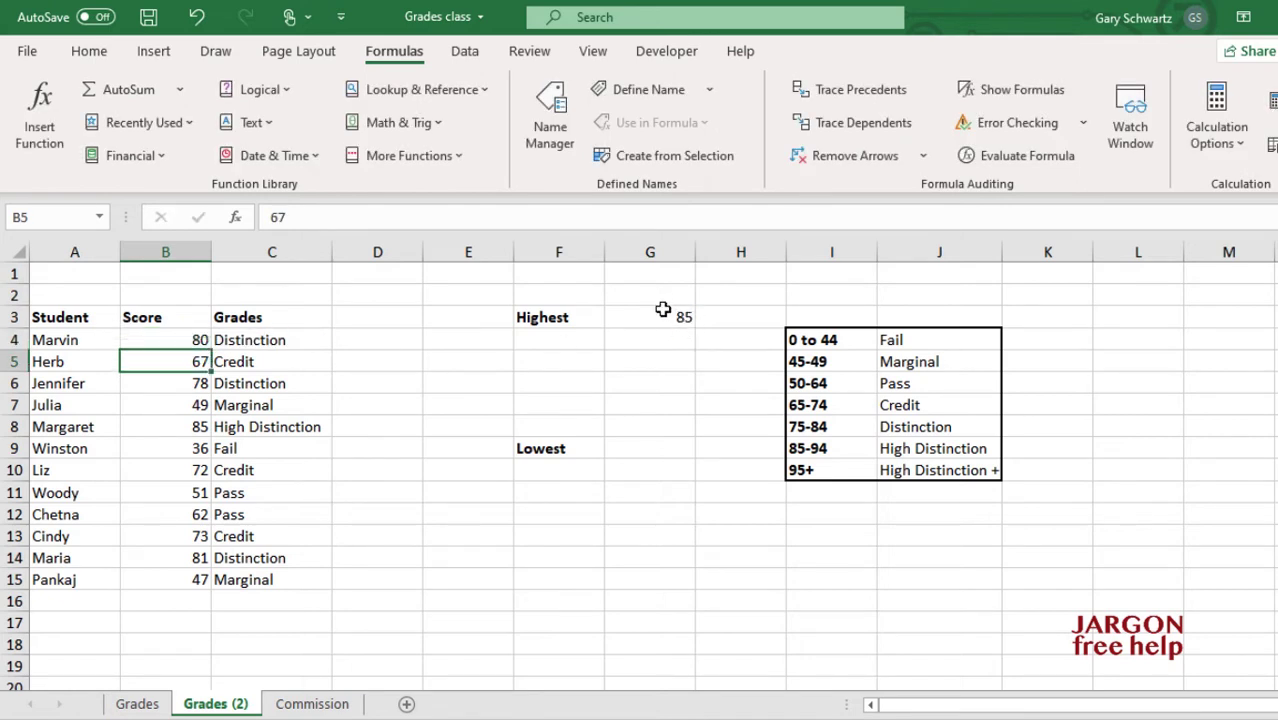
left_click(150, 342)
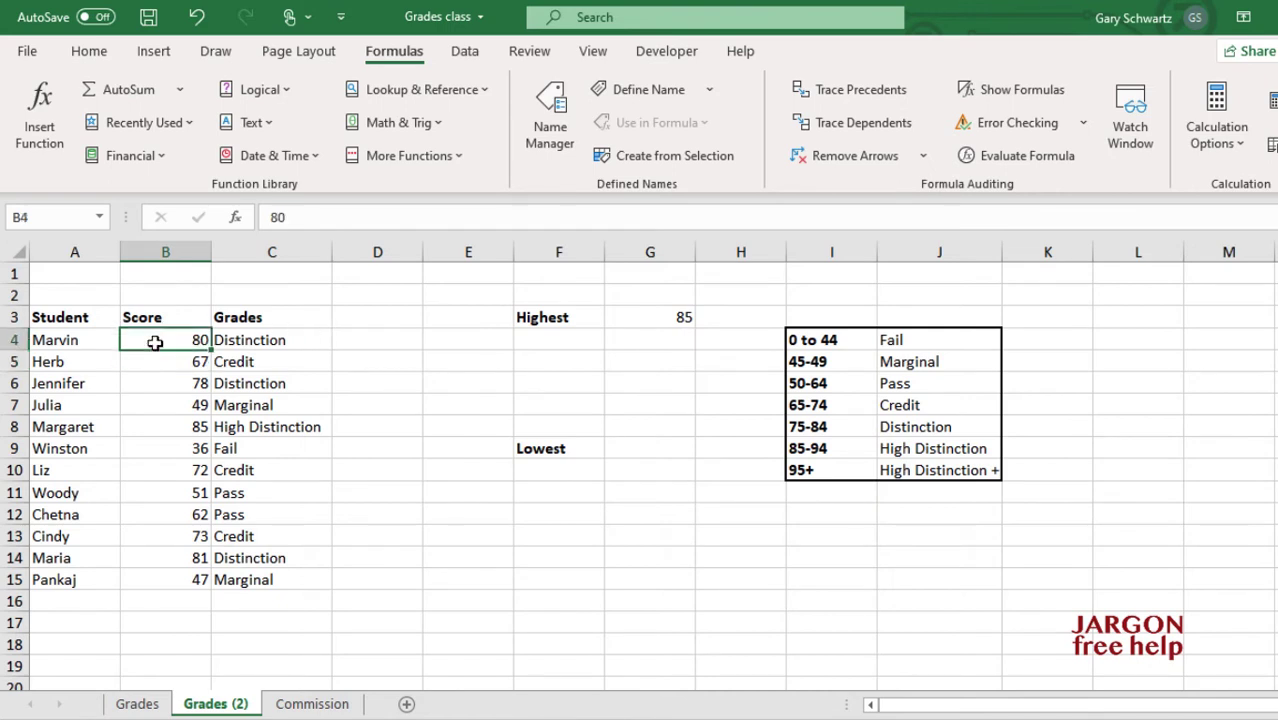
type("95")
key("Return")
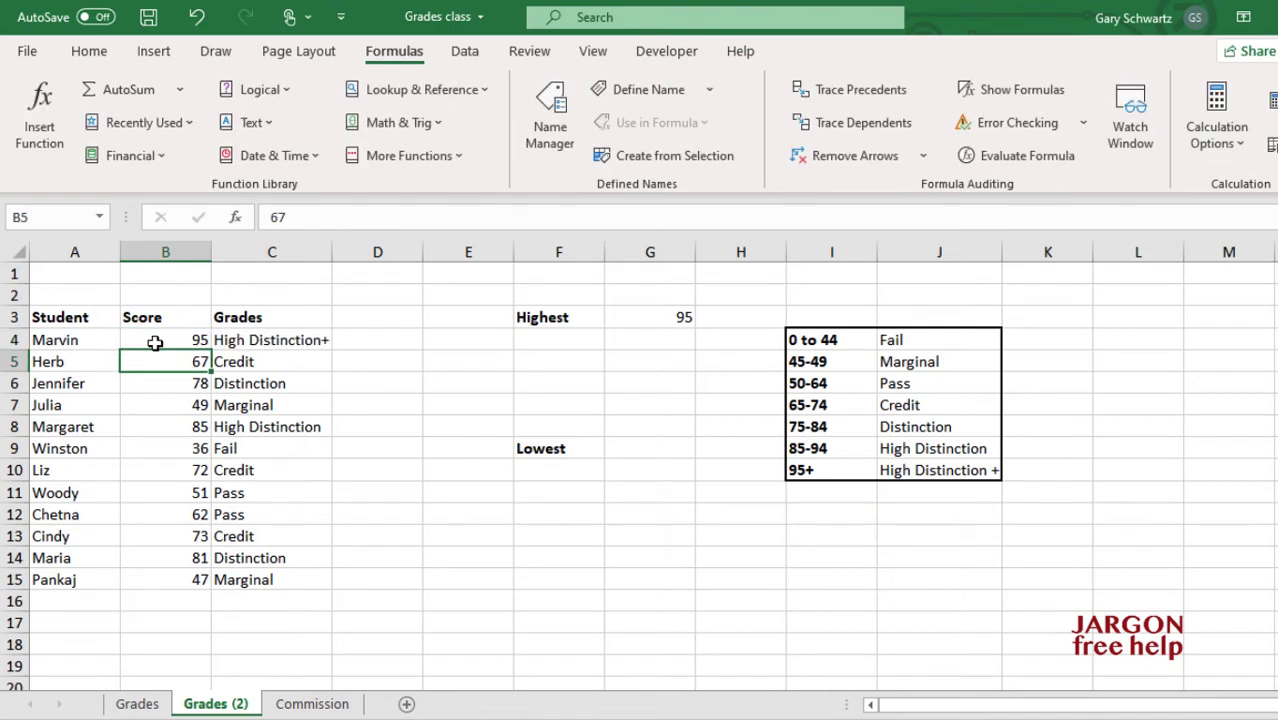
Search the function list for "min" and insert the MIN function in cell G9, beside the Lowest label
left_click(655, 448)
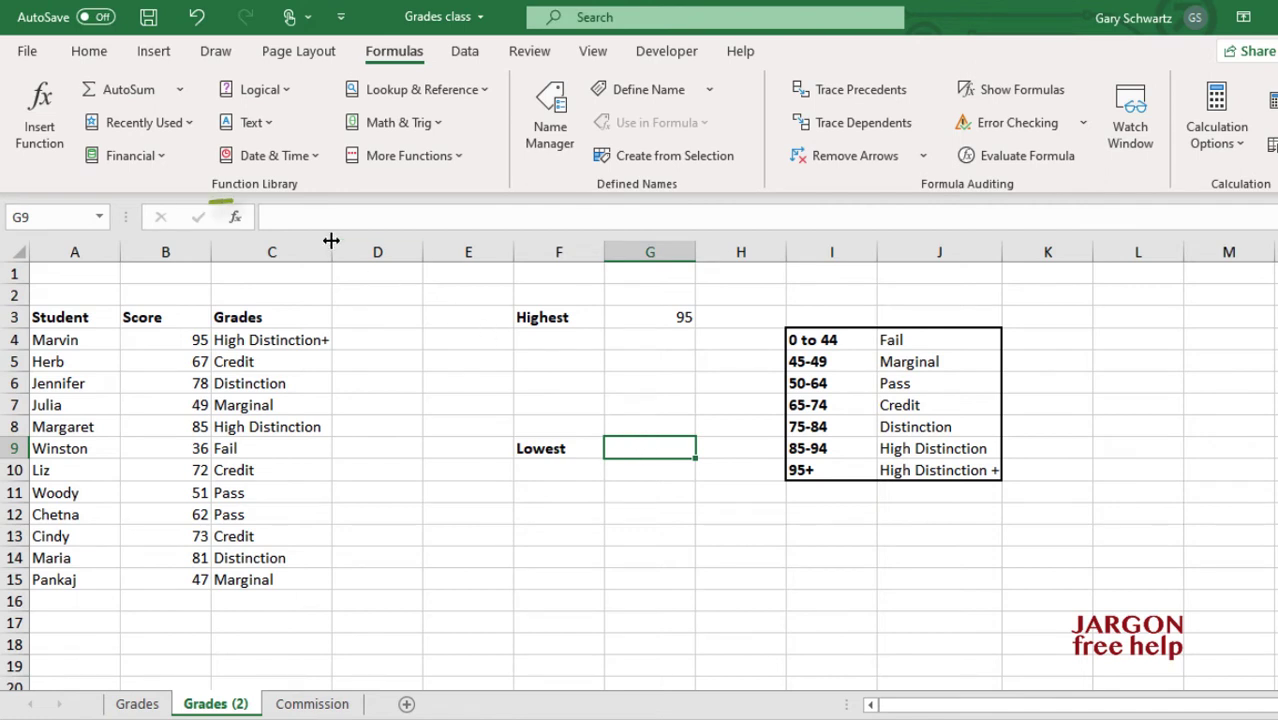
left_click(236, 220)
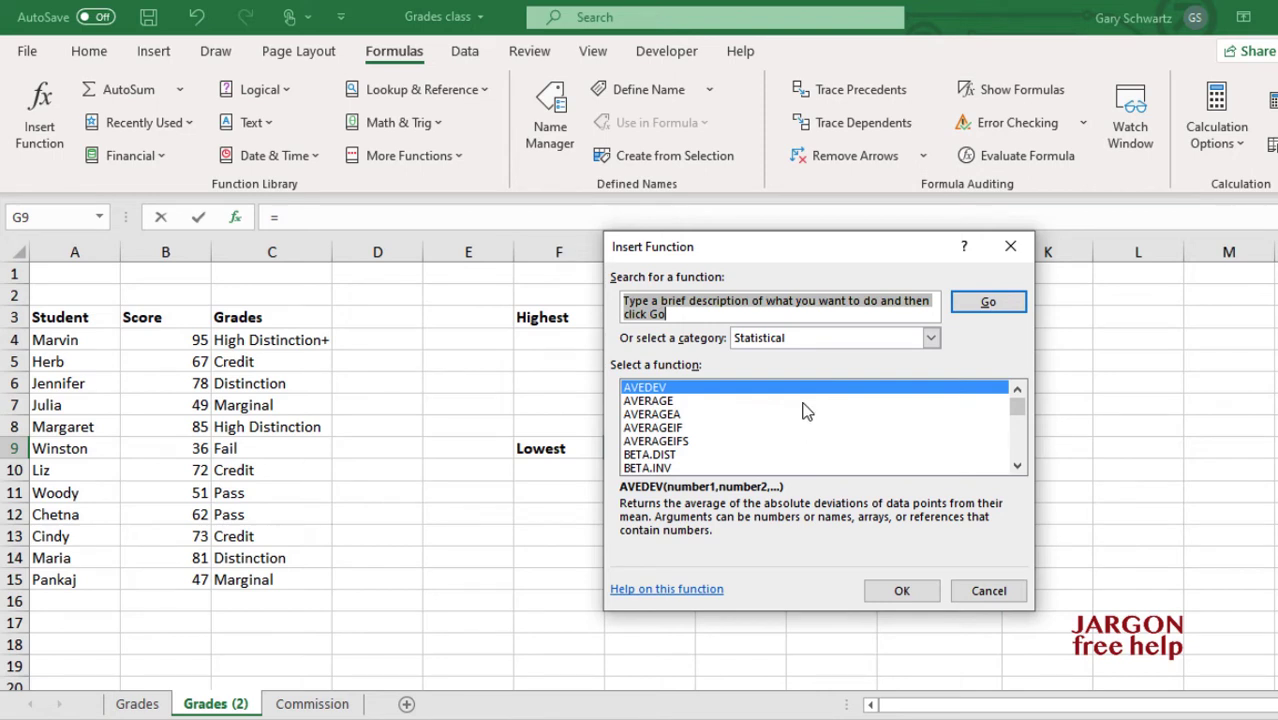
type("min")
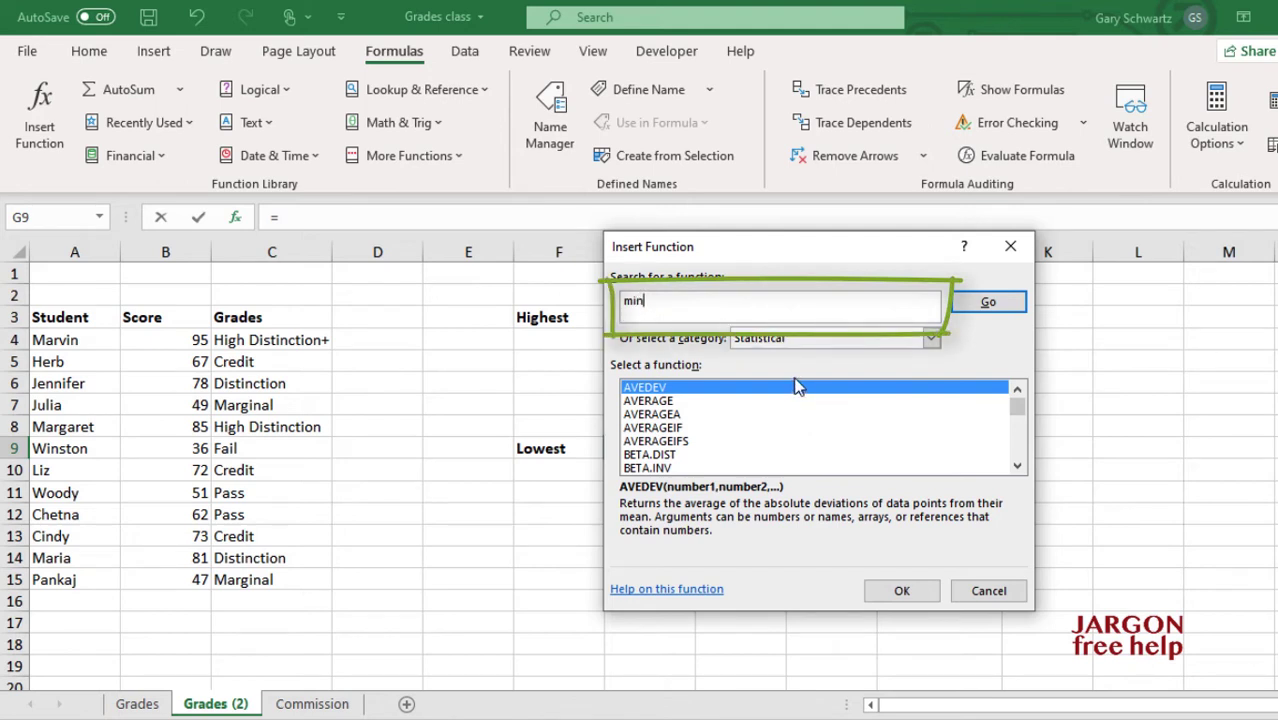
left_click(988, 304)
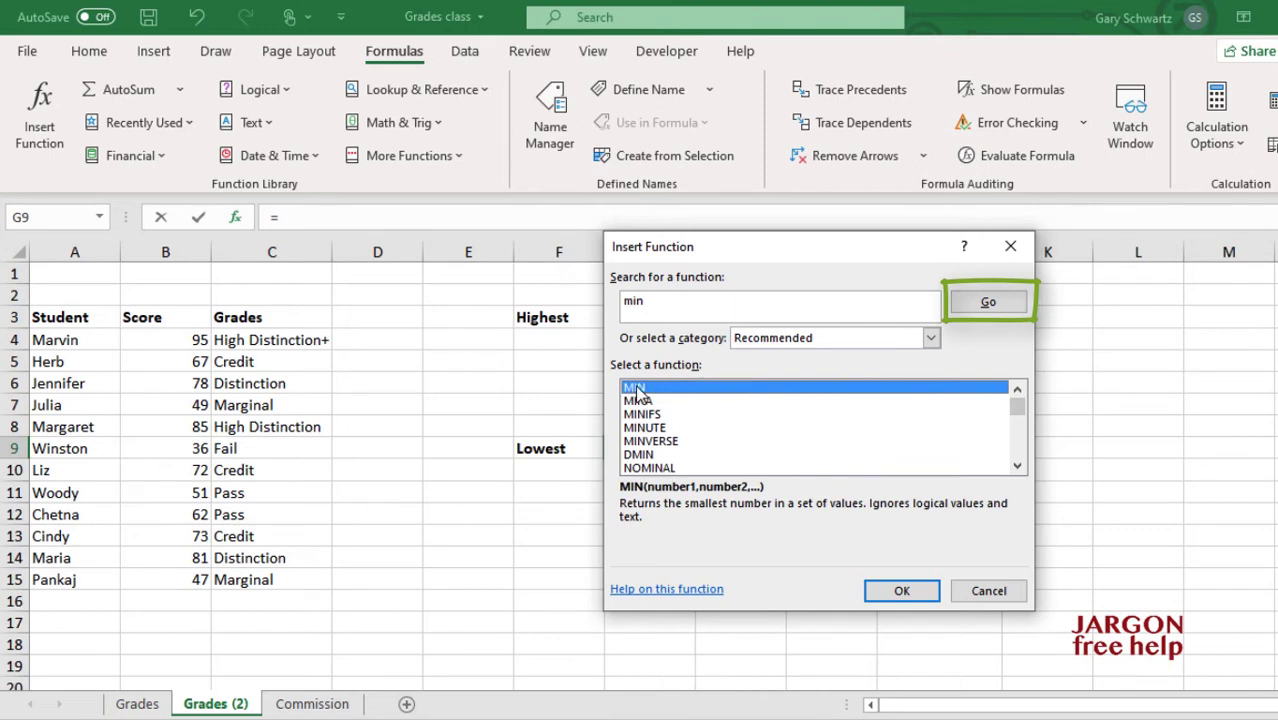
scroll(645, 400, "down", 5)
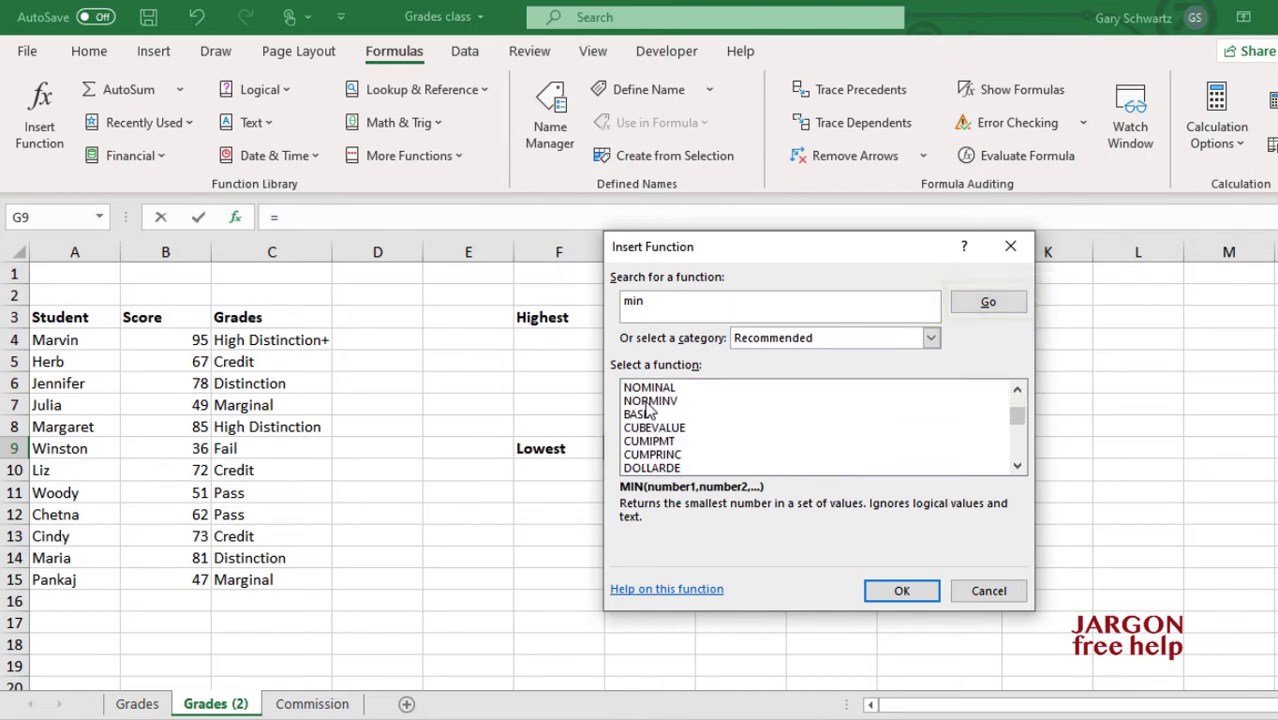
scroll(650, 405, "up", 5)
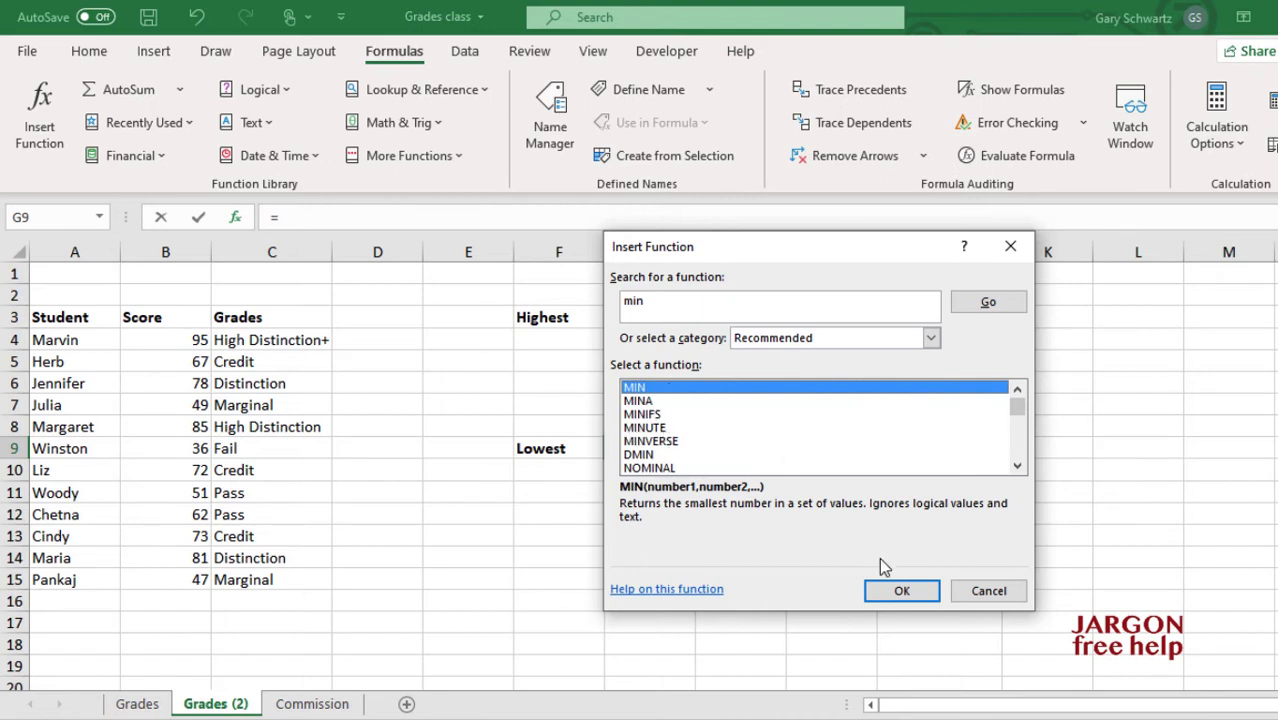
left_click(903, 591)
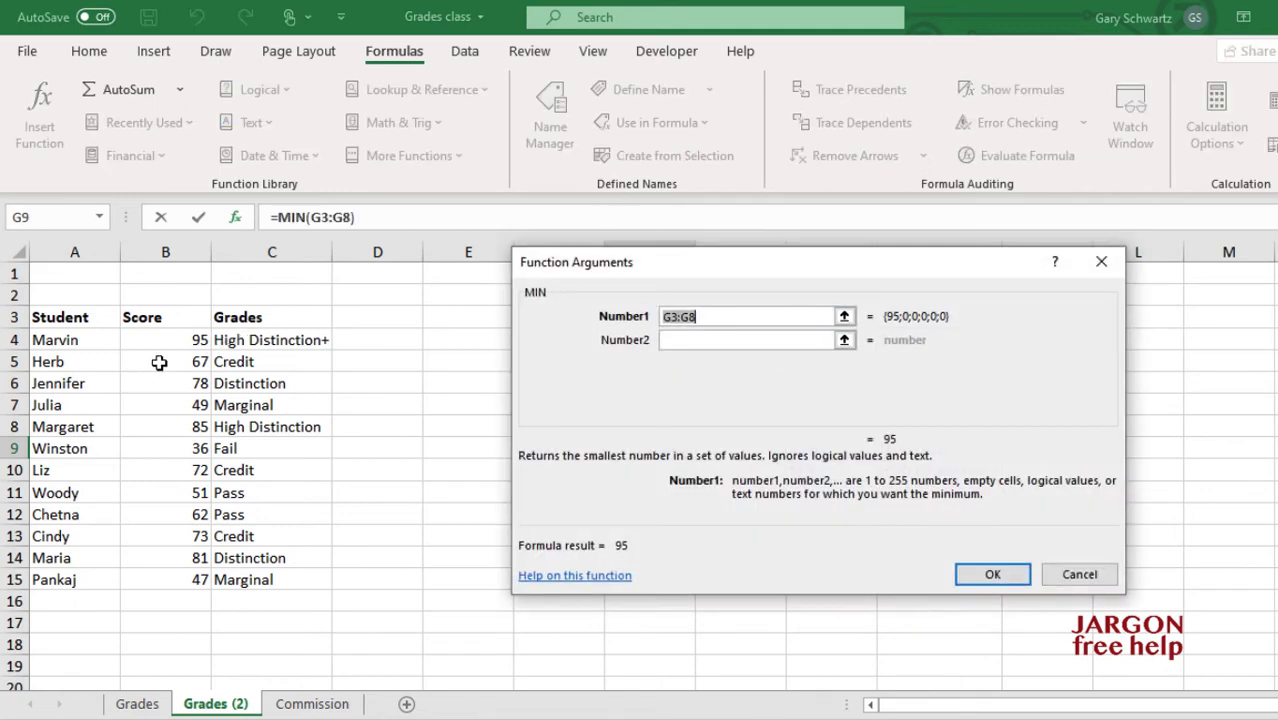
left_click_drag(163, 338, 178, 582)
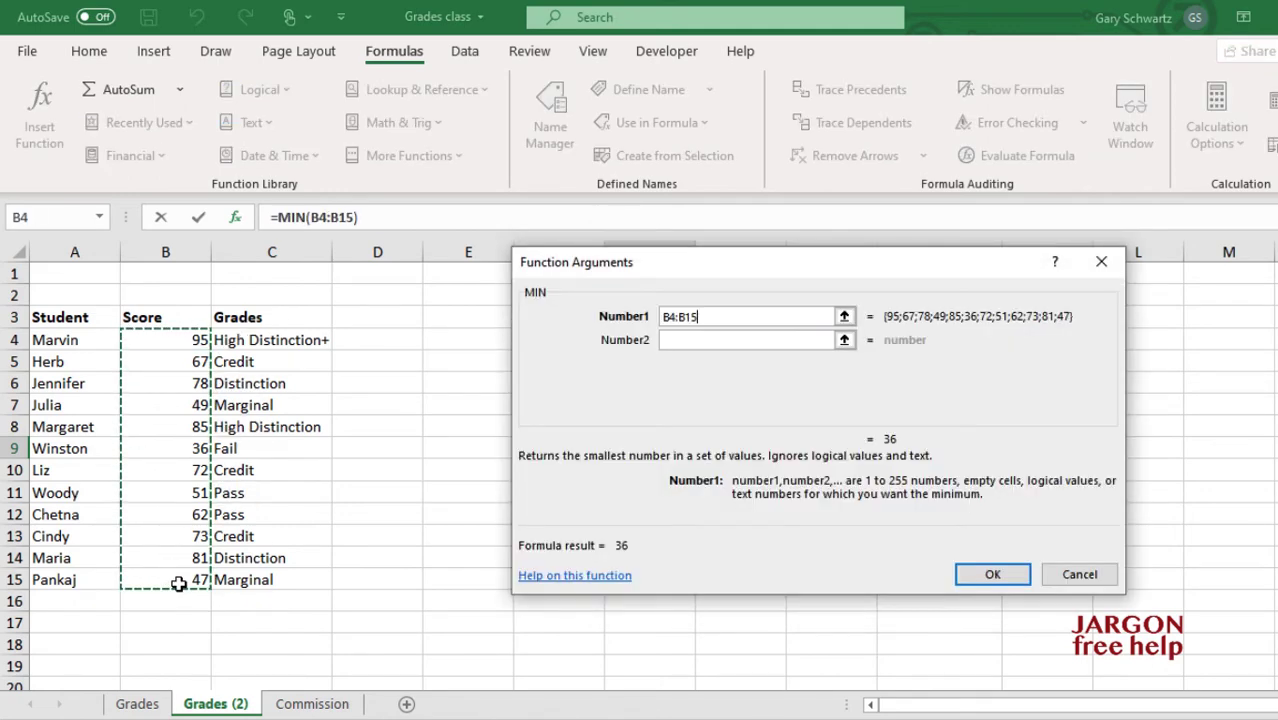
left_click_drag(700, 322, 620, 317)
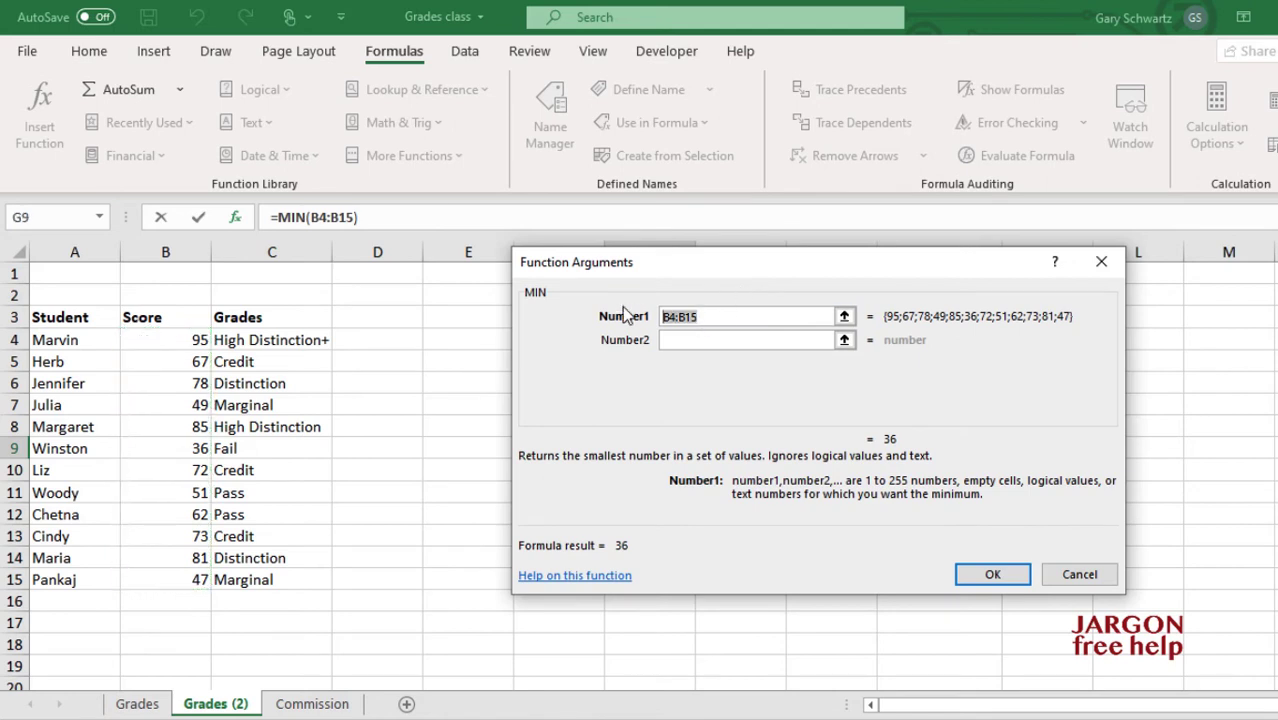
key("BackSpace")
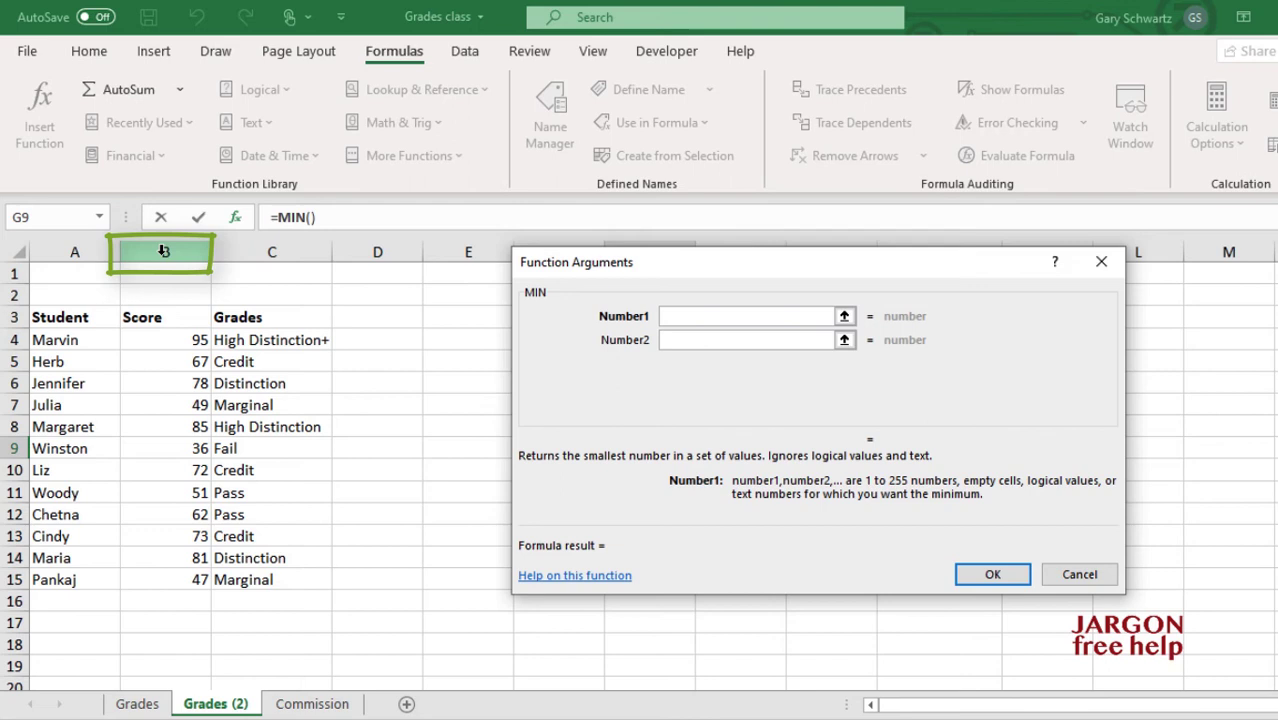
Use the entire column B as the MIN argument and complete the formula in G9
left_click(163, 251)
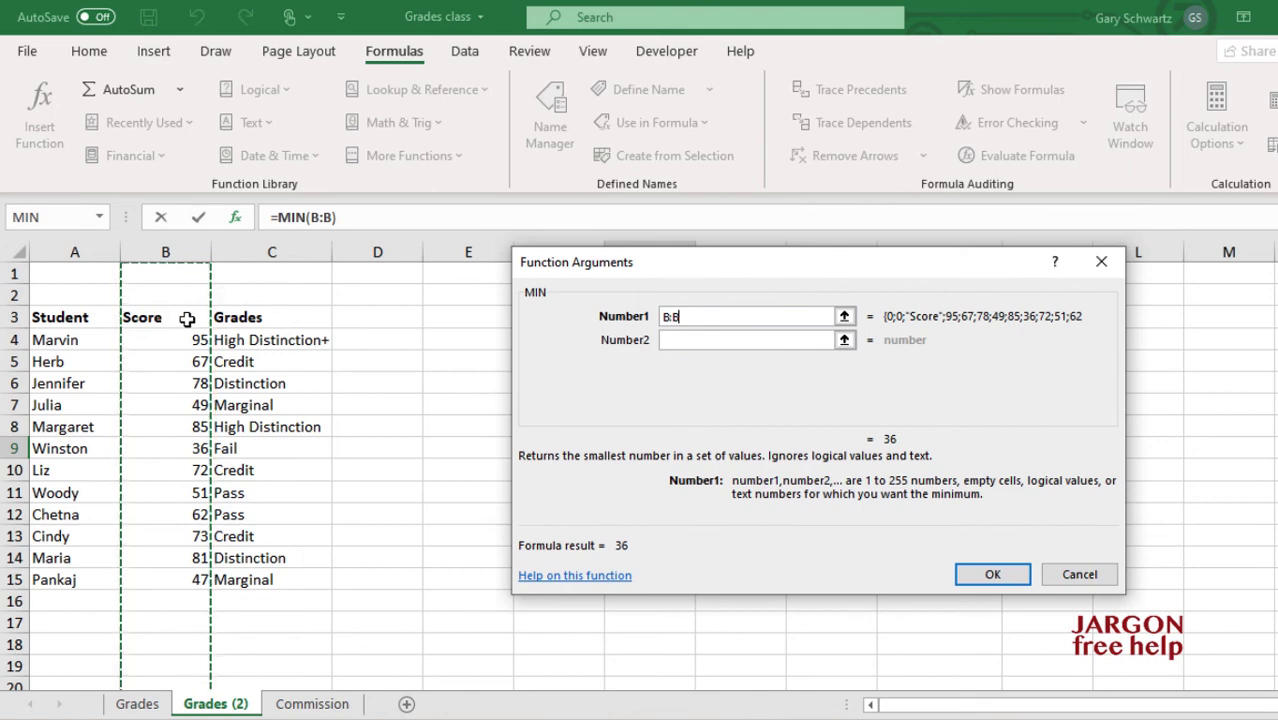
left_click(993, 580)
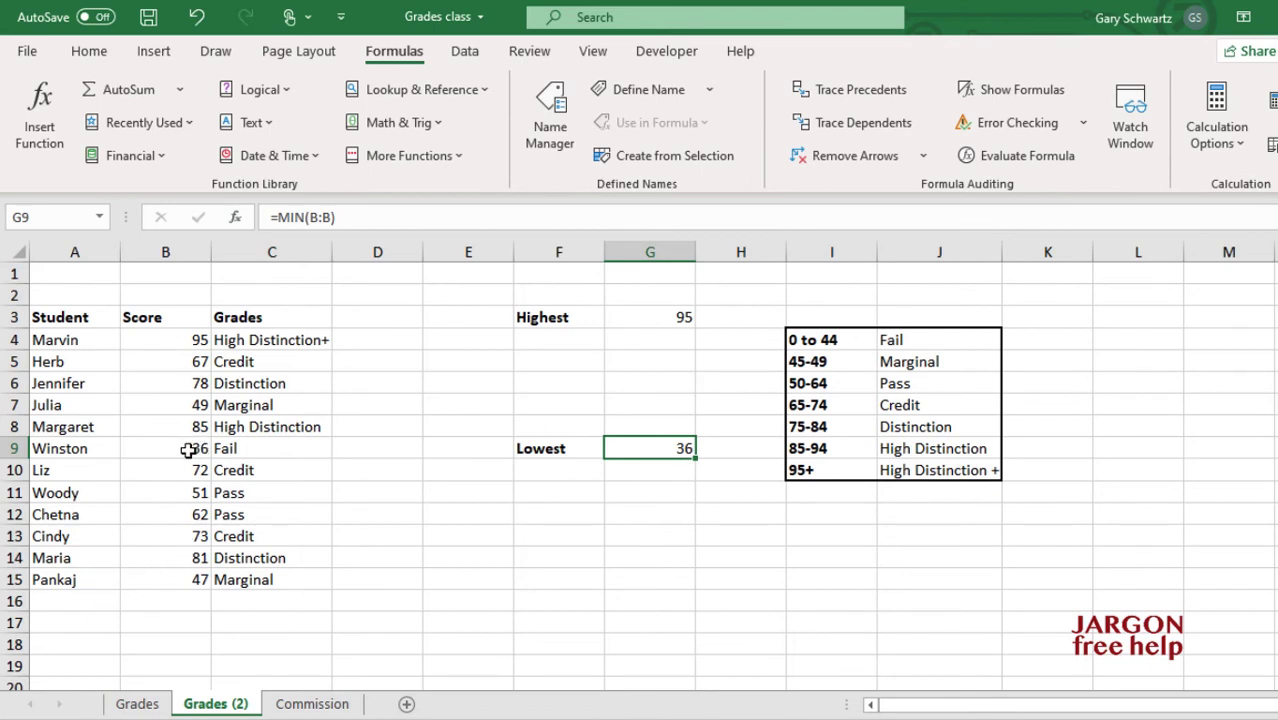
Set the score in B12 to 25 to test the lowest-score formula
left_click(197, 515)
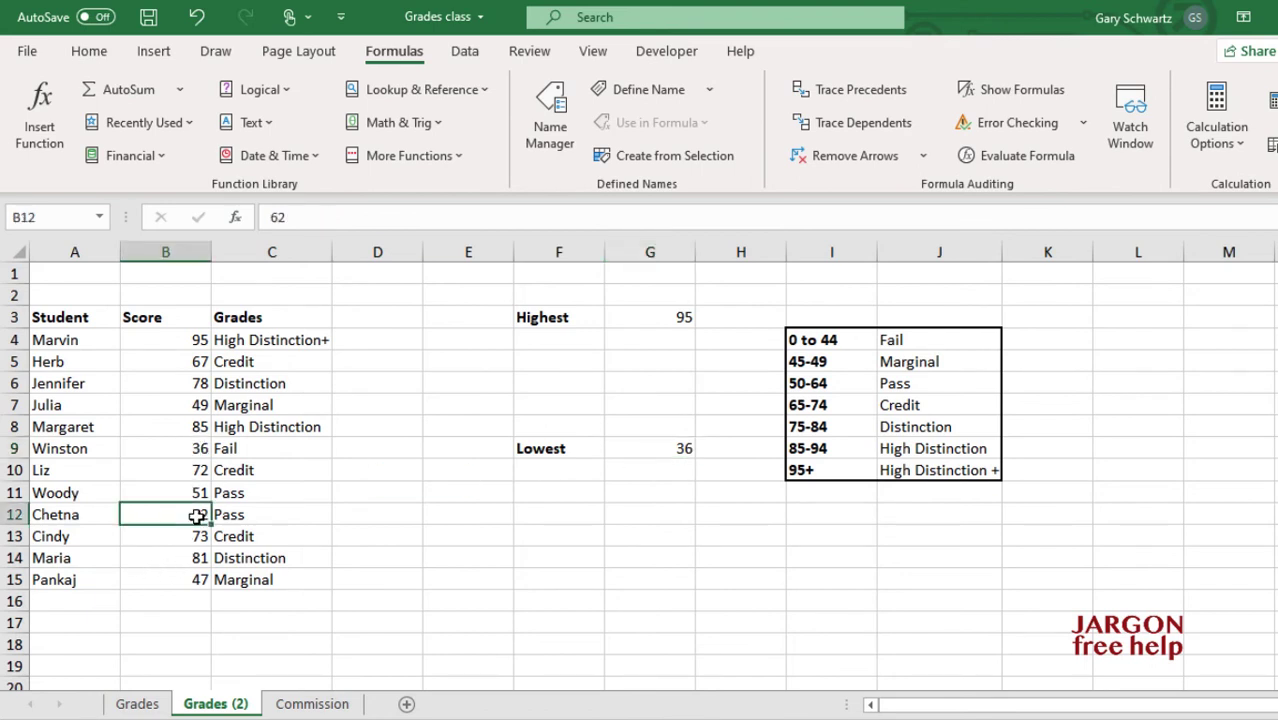
type("25")
key("Return")
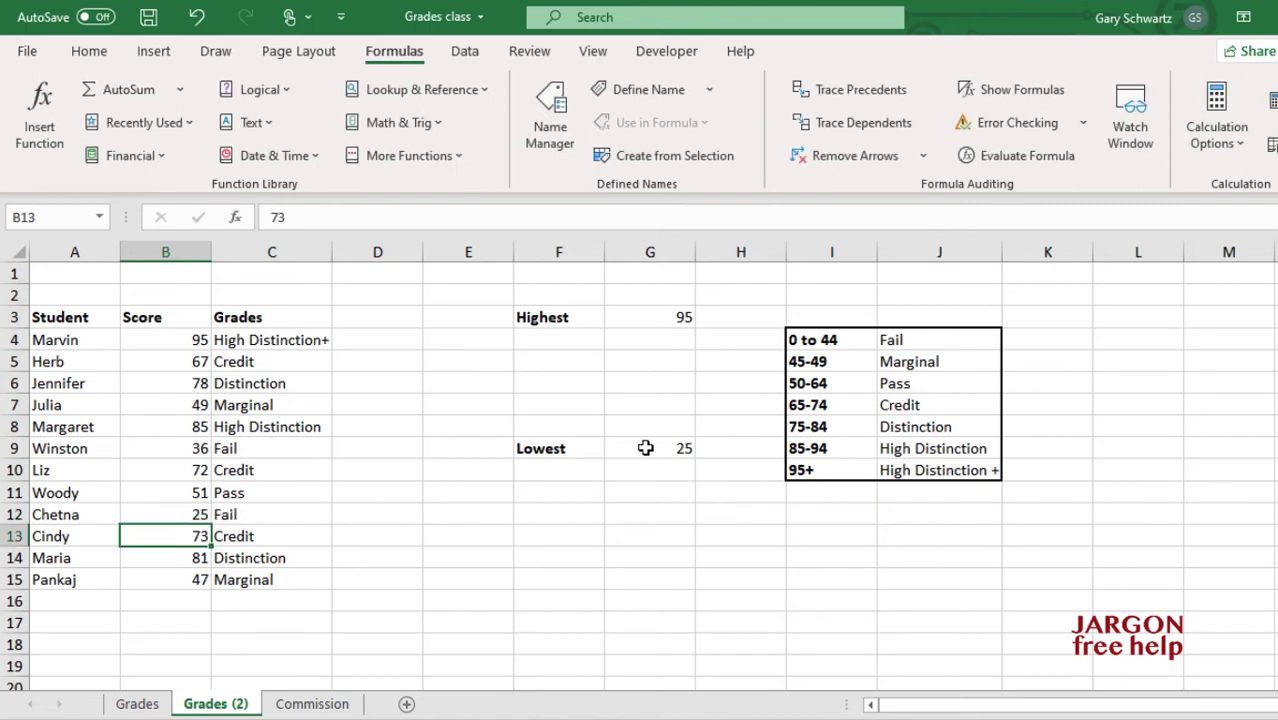
Add a new student in row 16, entering the student's name in A16 and a score of 21 in B16
left_click(77, 601)
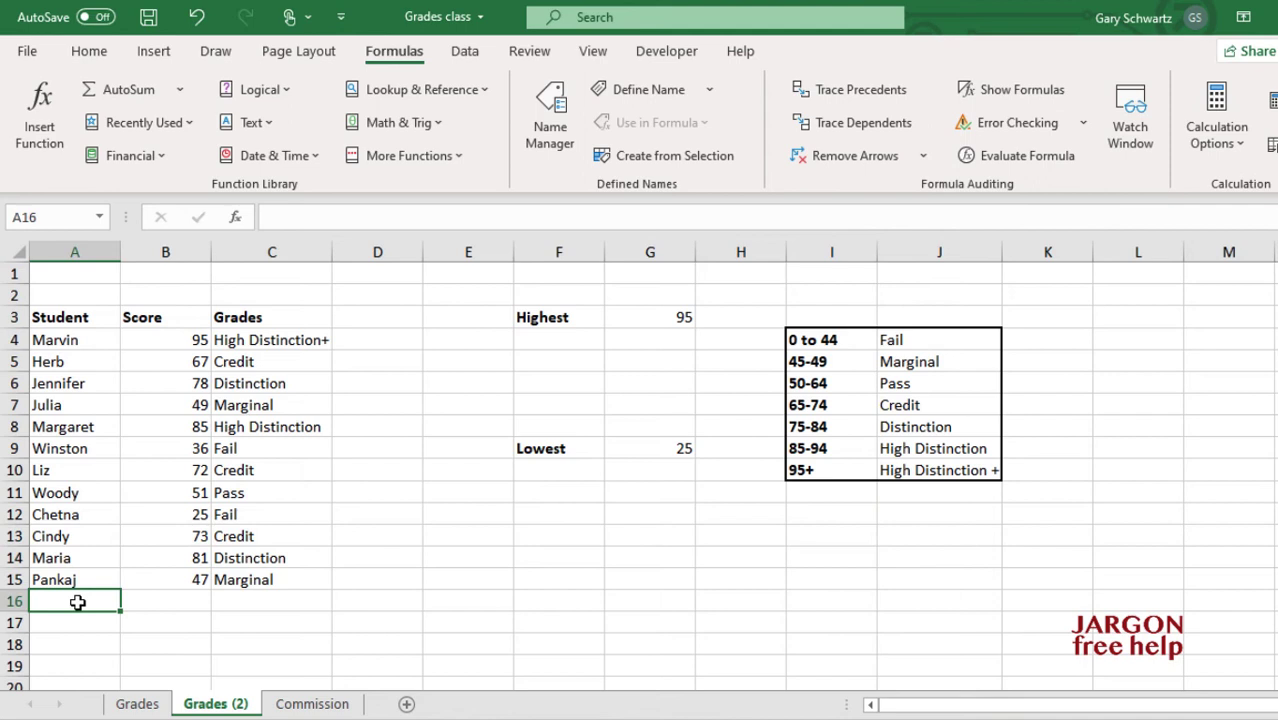
left_click(171, 597)
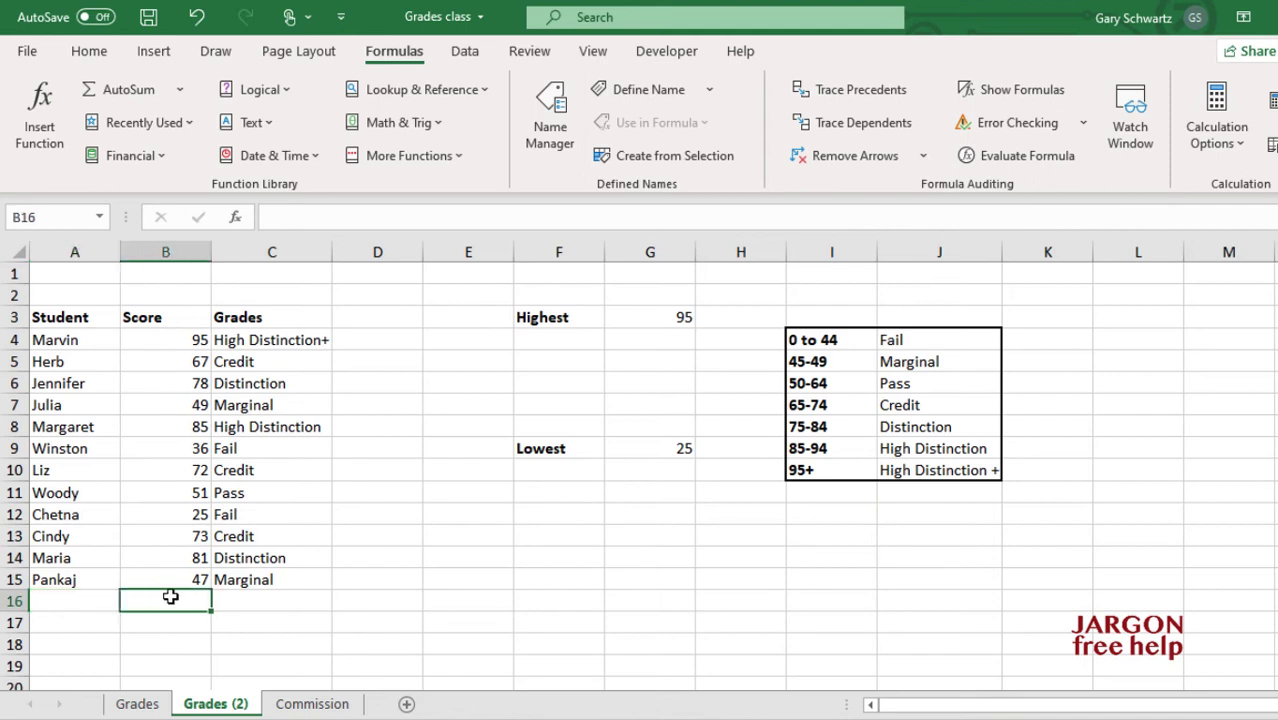
left_click(96, 601)
type("Pete")
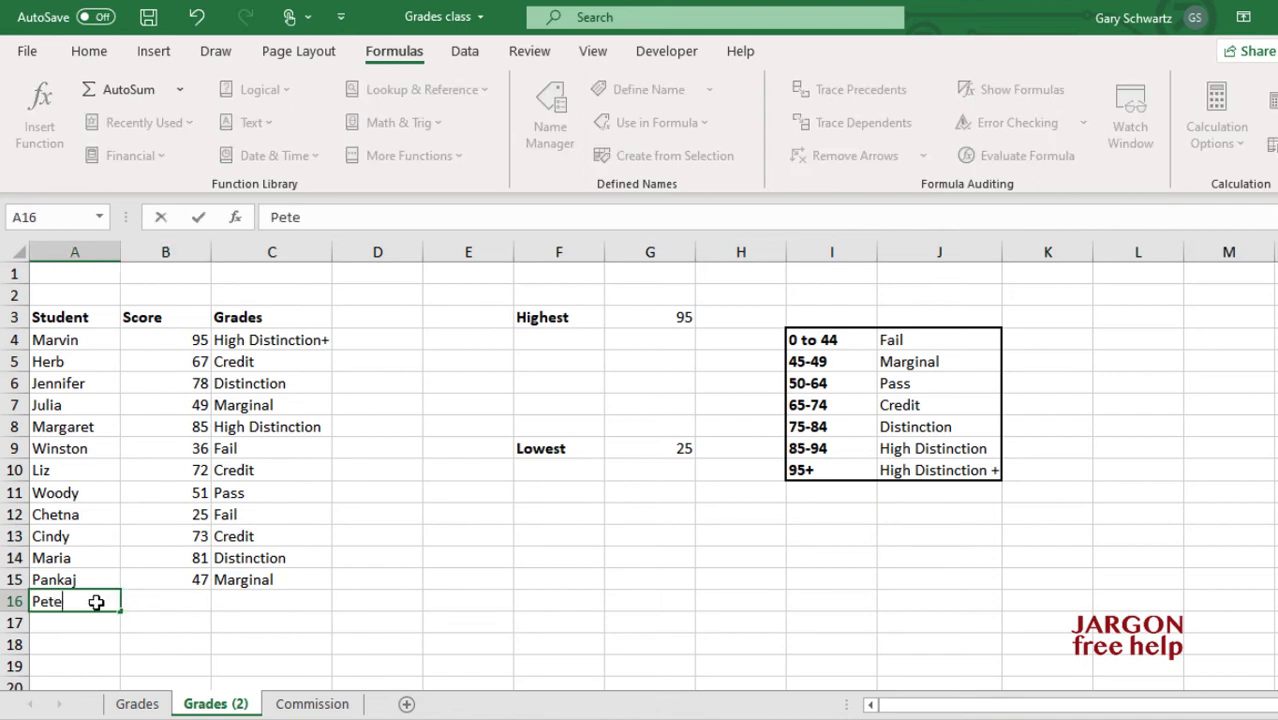
key("Tab")
type("21")
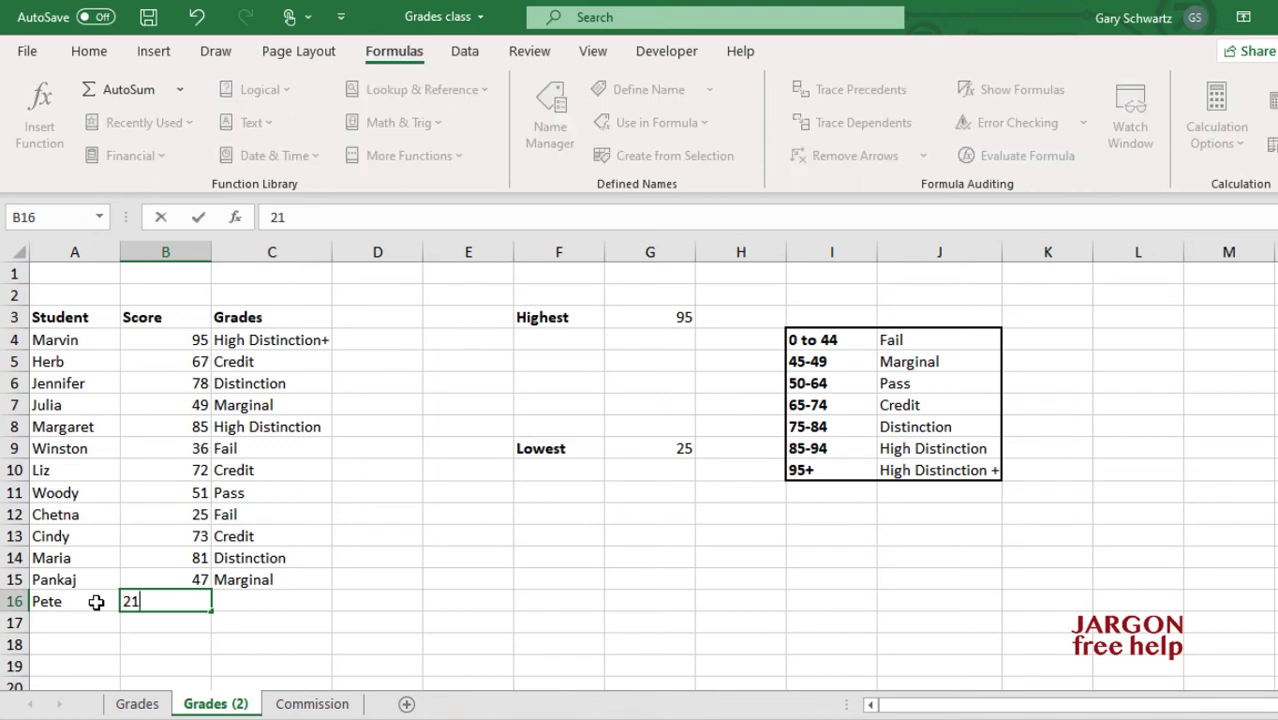
key("Tab")
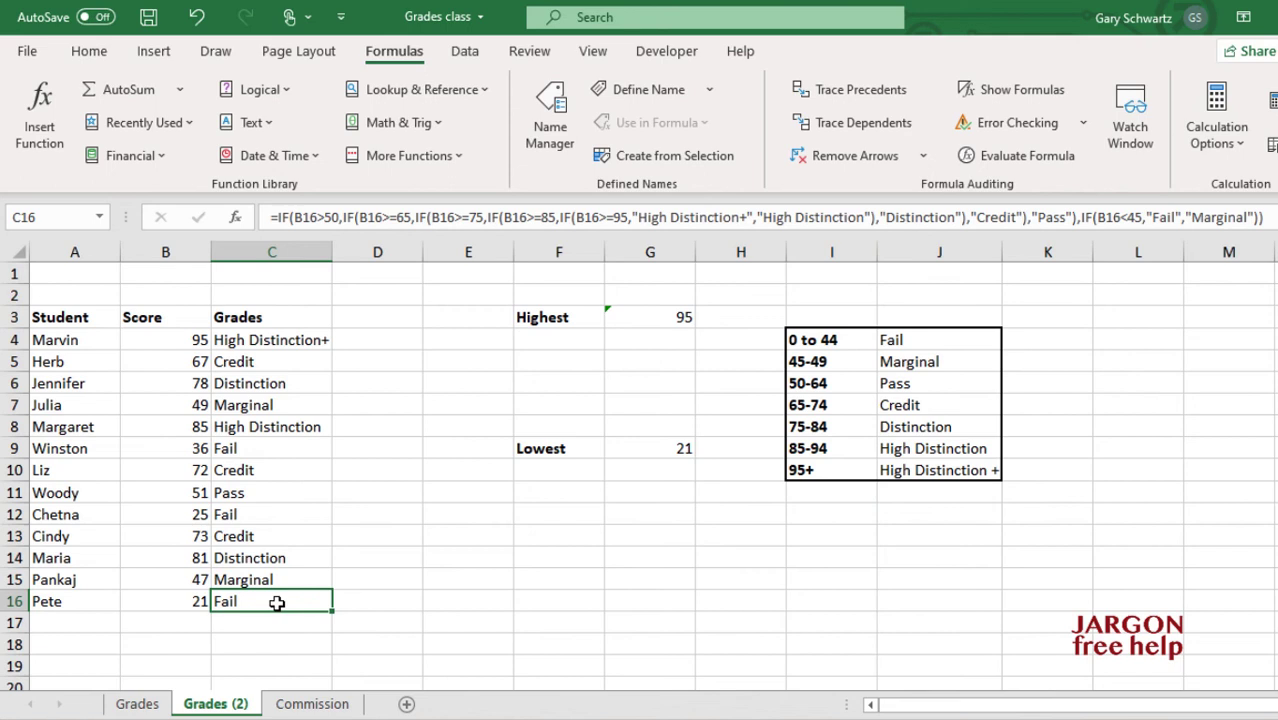
left_click(657, 343)
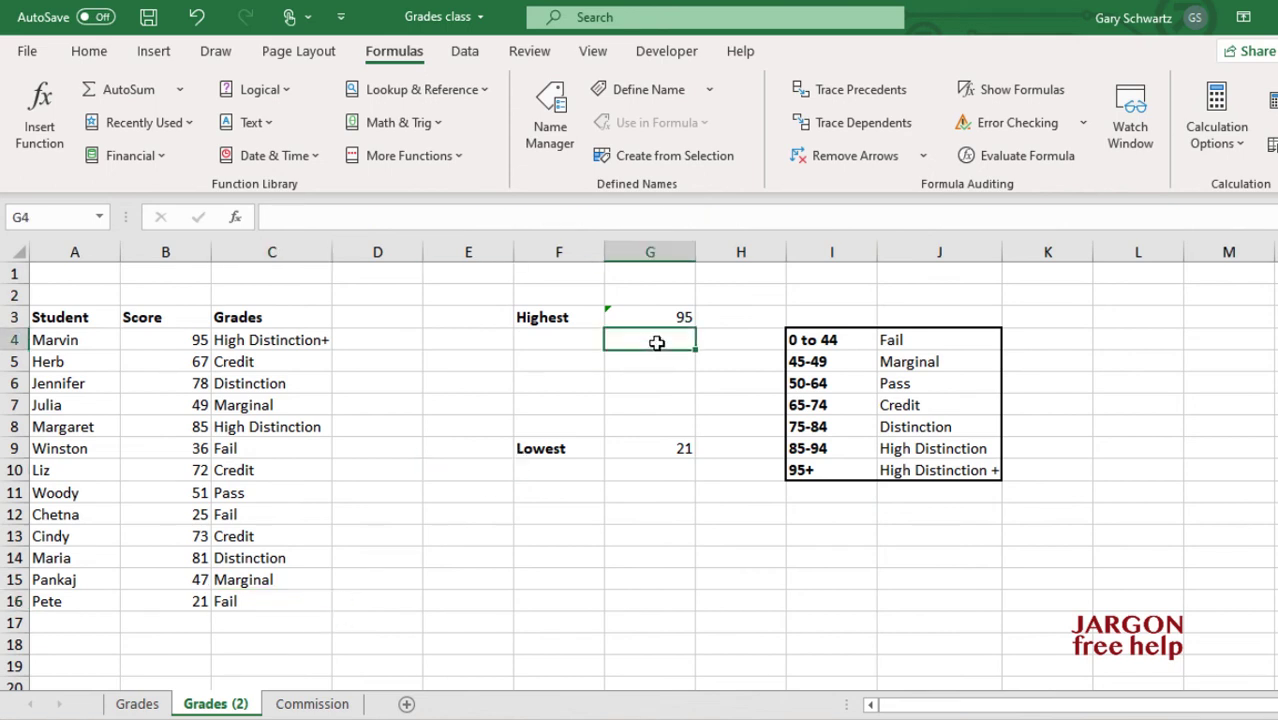